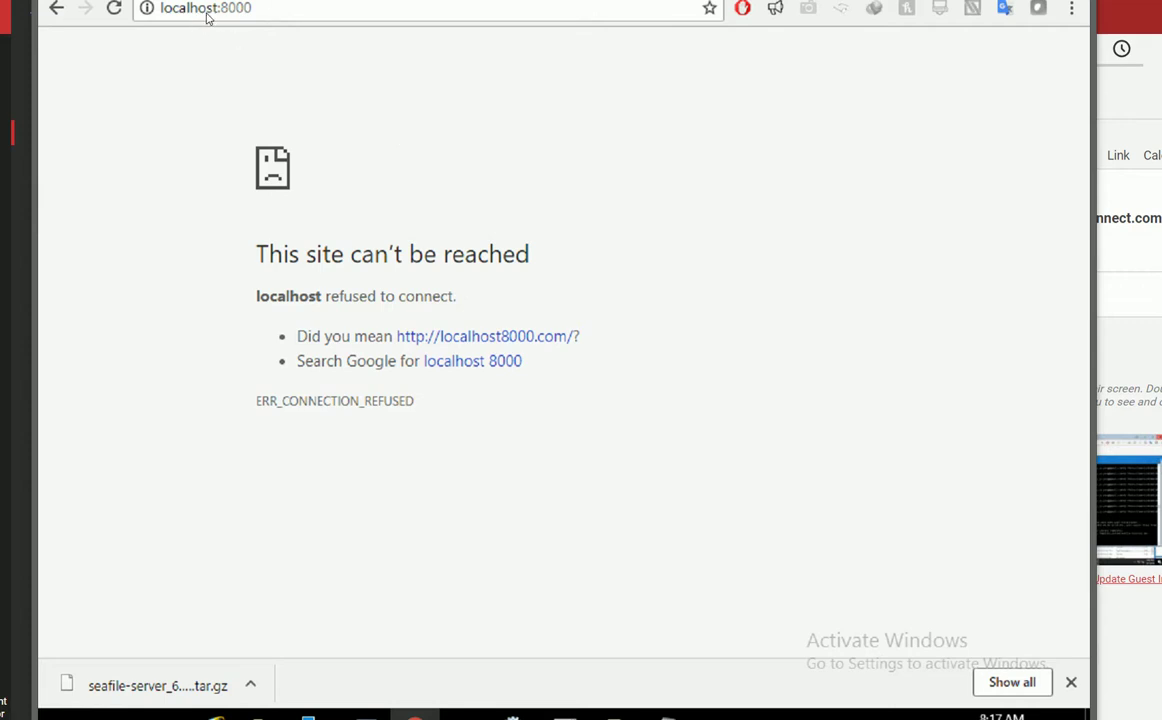
Check the localhost:8000 address and dismiss its suggestion list.
{"action": "left_click", "coordinate": [262, 10]}
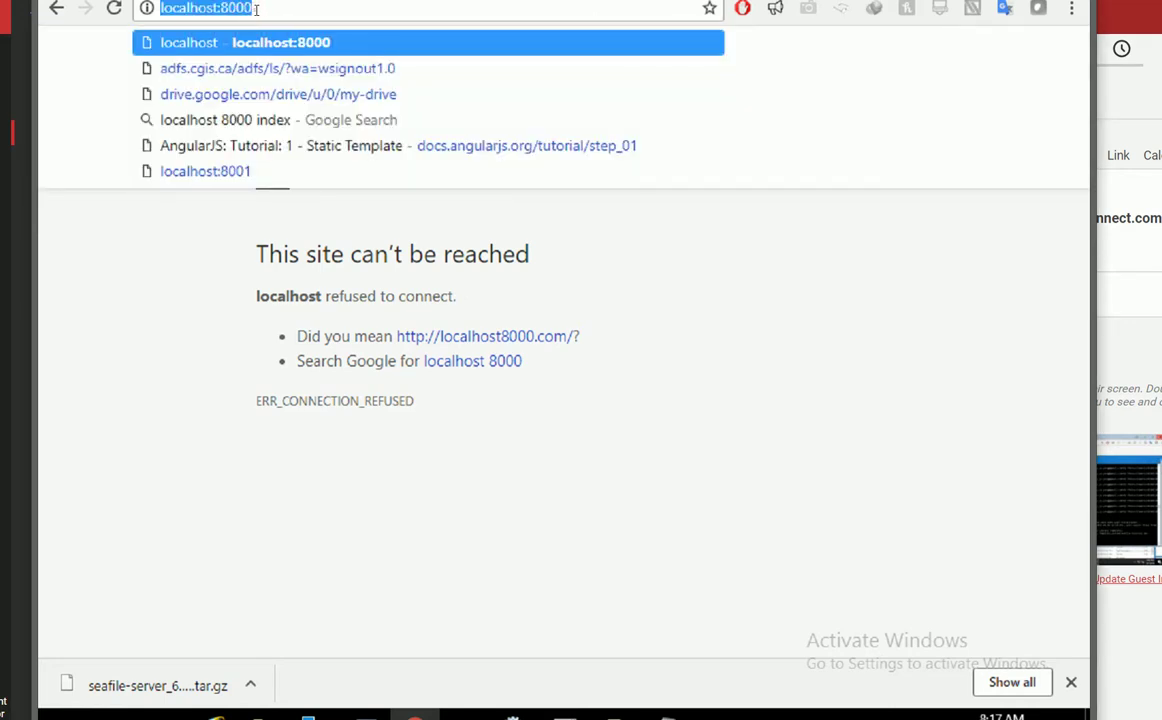
{"action": "left_click", "coordinate": [260, 8]}
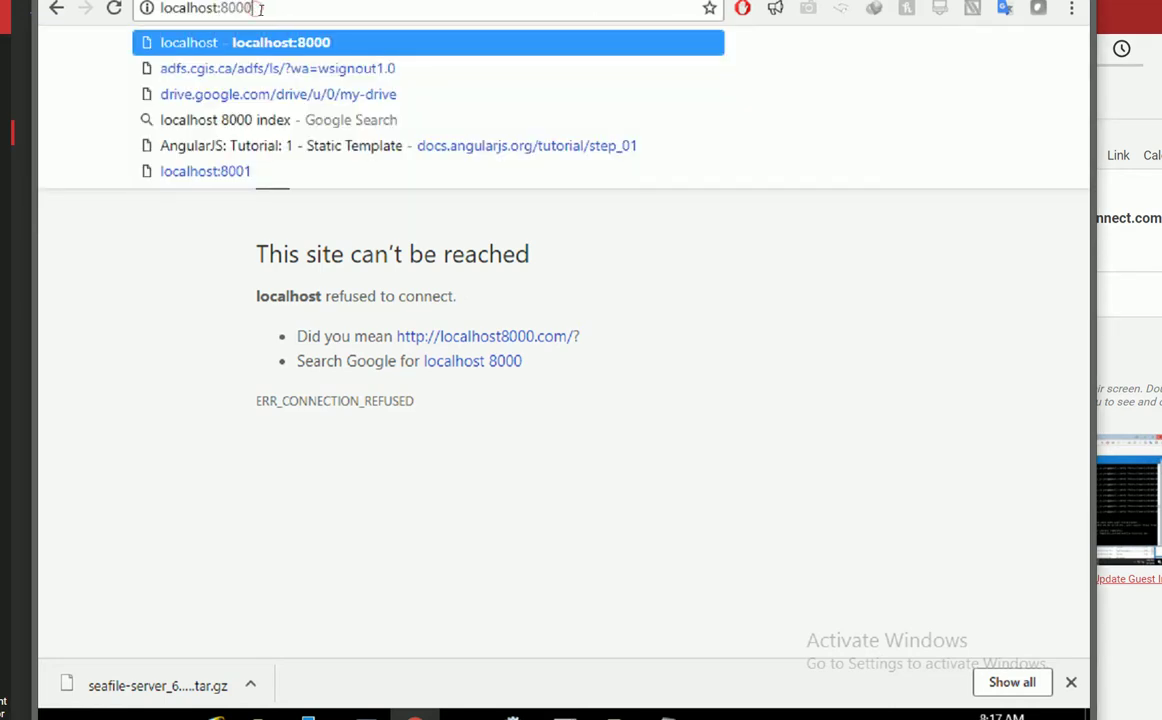
{"action": "left_click", "coordinate": [722, 421]}
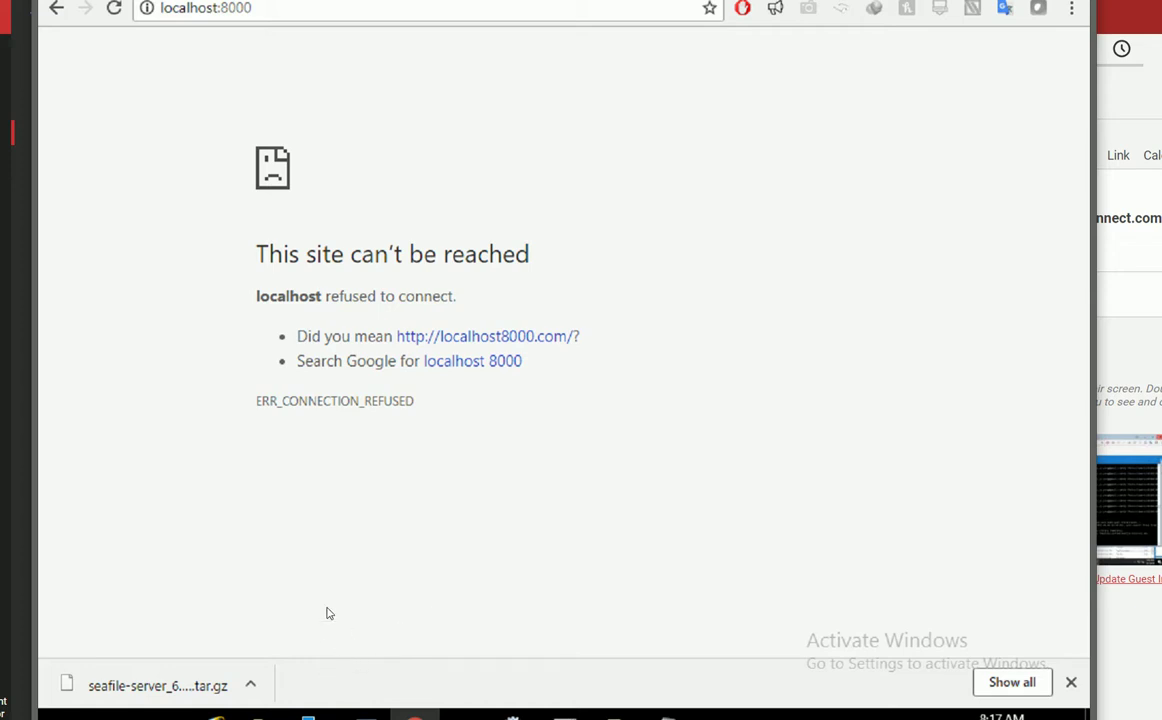
Look through the taskbar window previews, then dismiss them.
{"action": "left_click", "coordinate": [388, 449]}
{"action": "left_click", "coordinate": [573, 487]}
{"action": "mouse_move", "coordinate": [260, 716]}
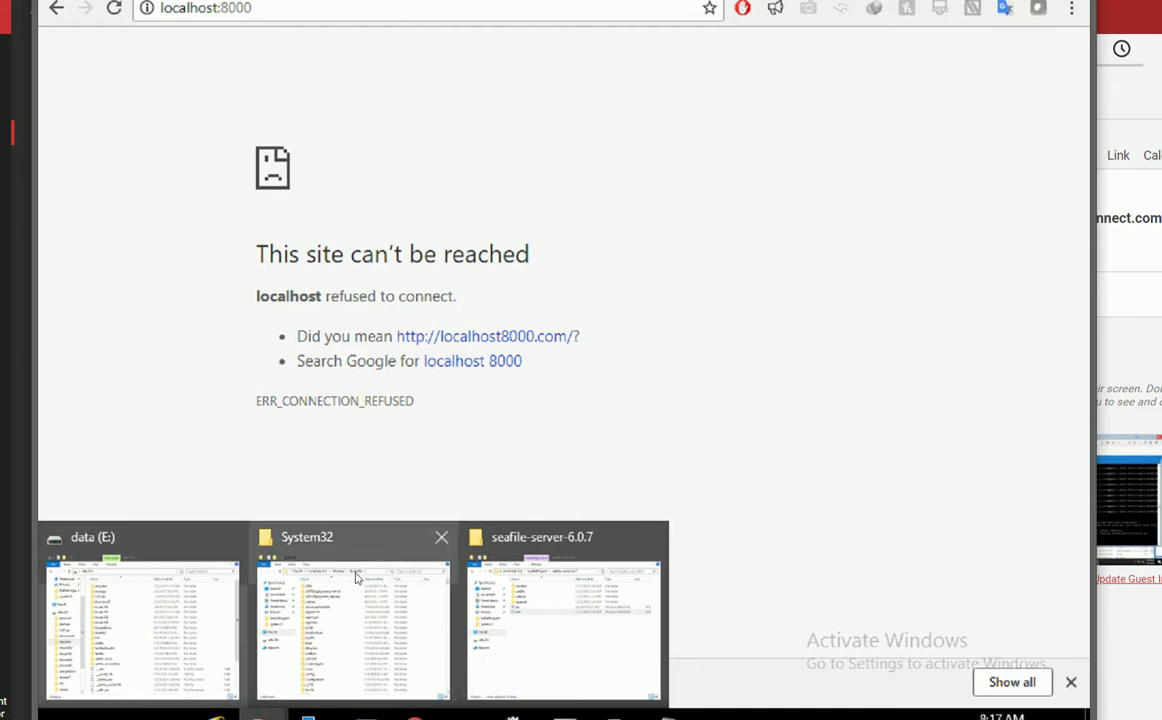
{"action": "left_click", "coordinate": [301, 287]}
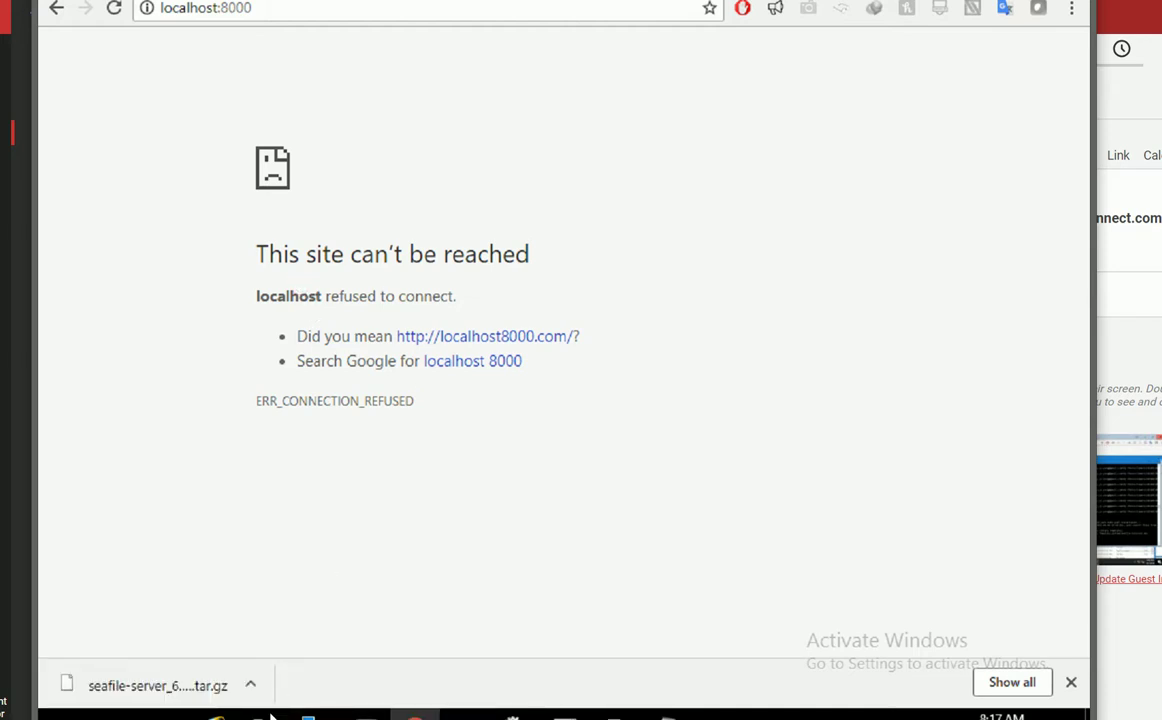
Bring the data (E:) window forward and inspect its seafile-server and seafile-server.2.bak folders.
{"action": "mouse_move", "coordinate": [262, 716]}
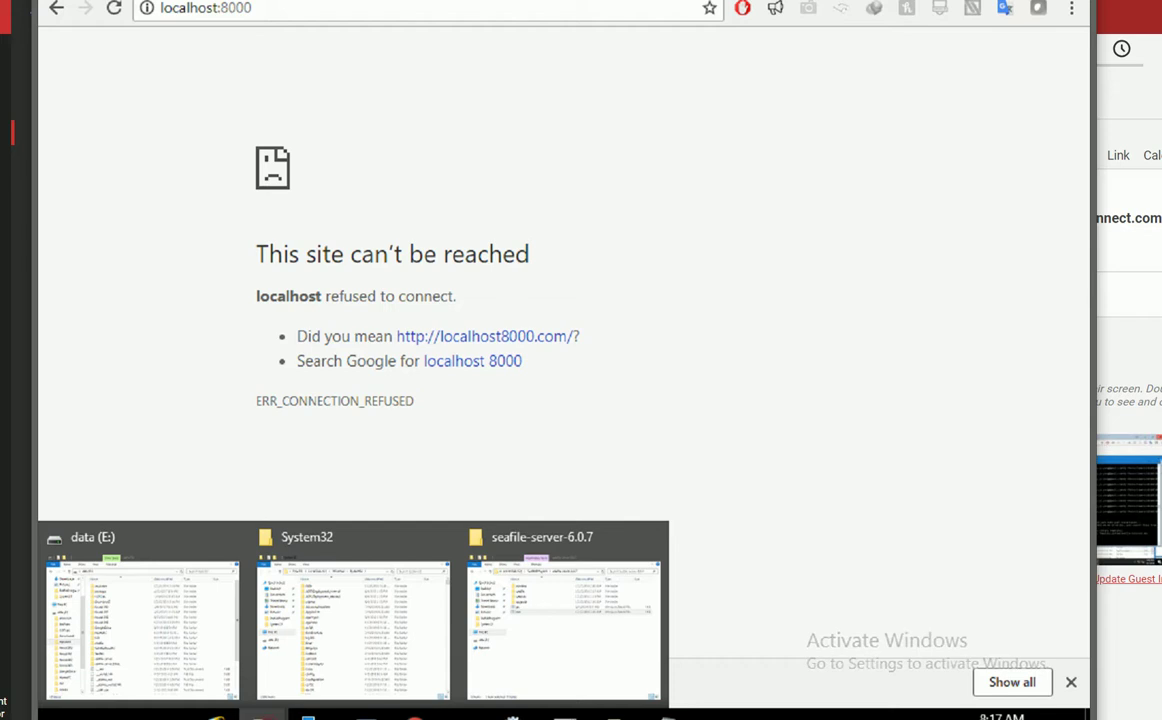
{"action": "left_click", "coordinate": [223, 674]}
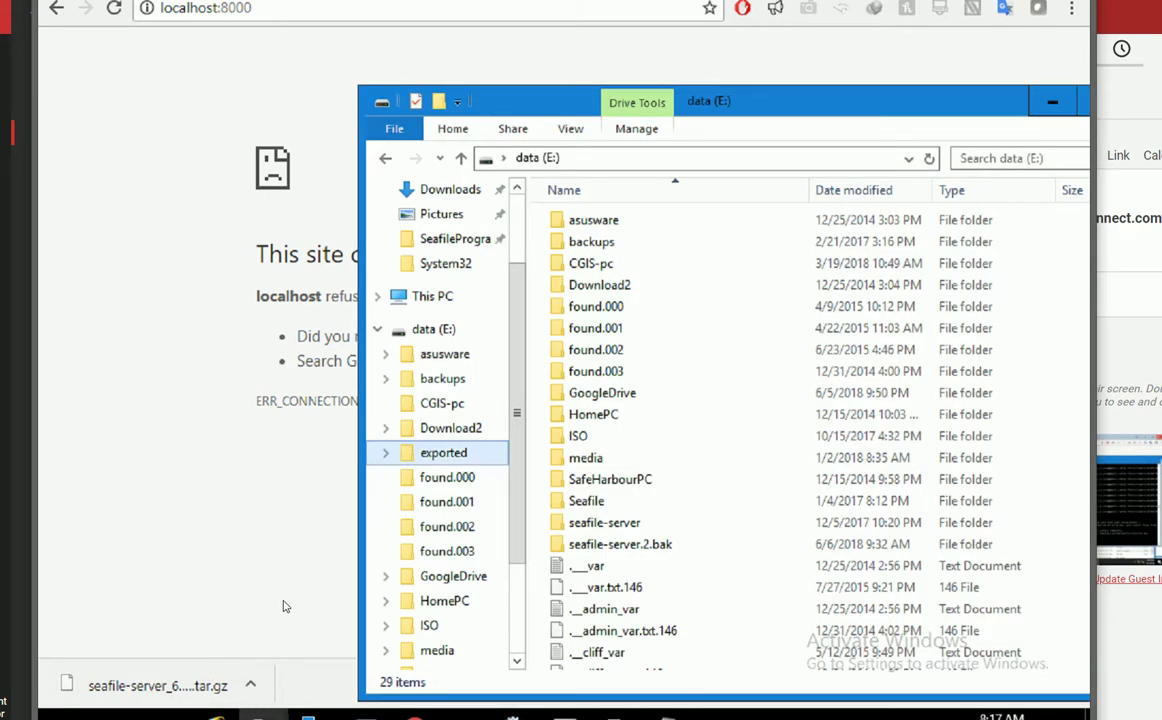
{"action": "left_click", "coordinate": [596, 523]}
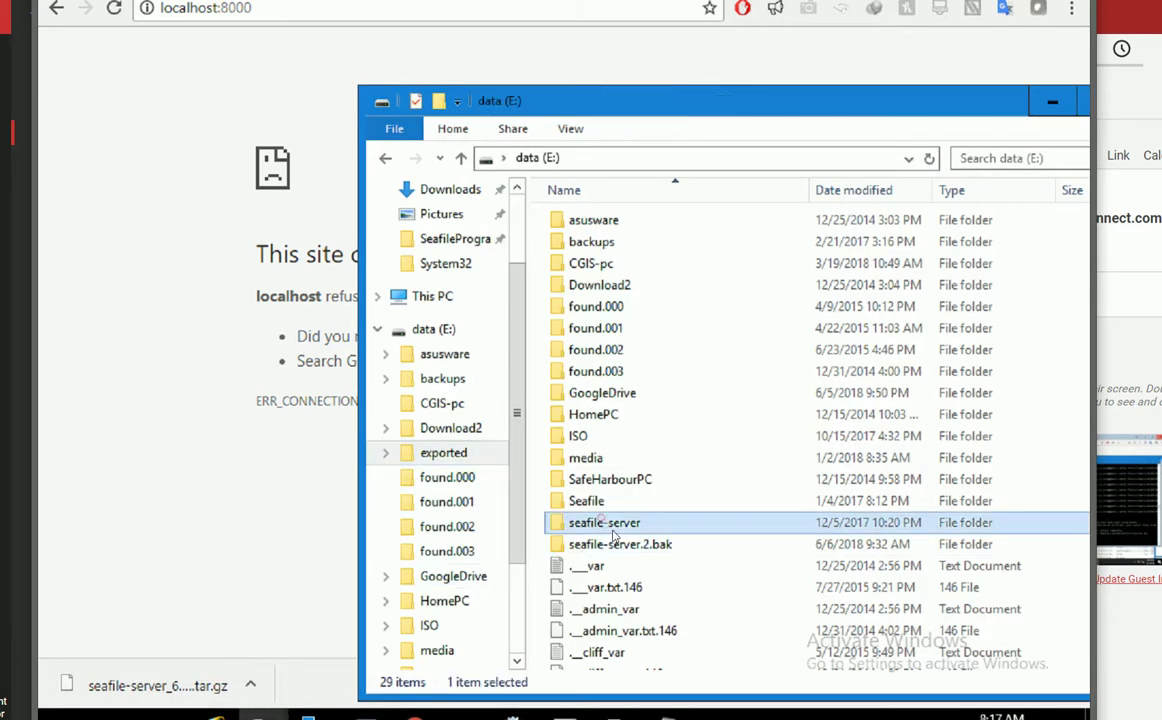
{"action": "left_click", "coordinate": [618, 546]}
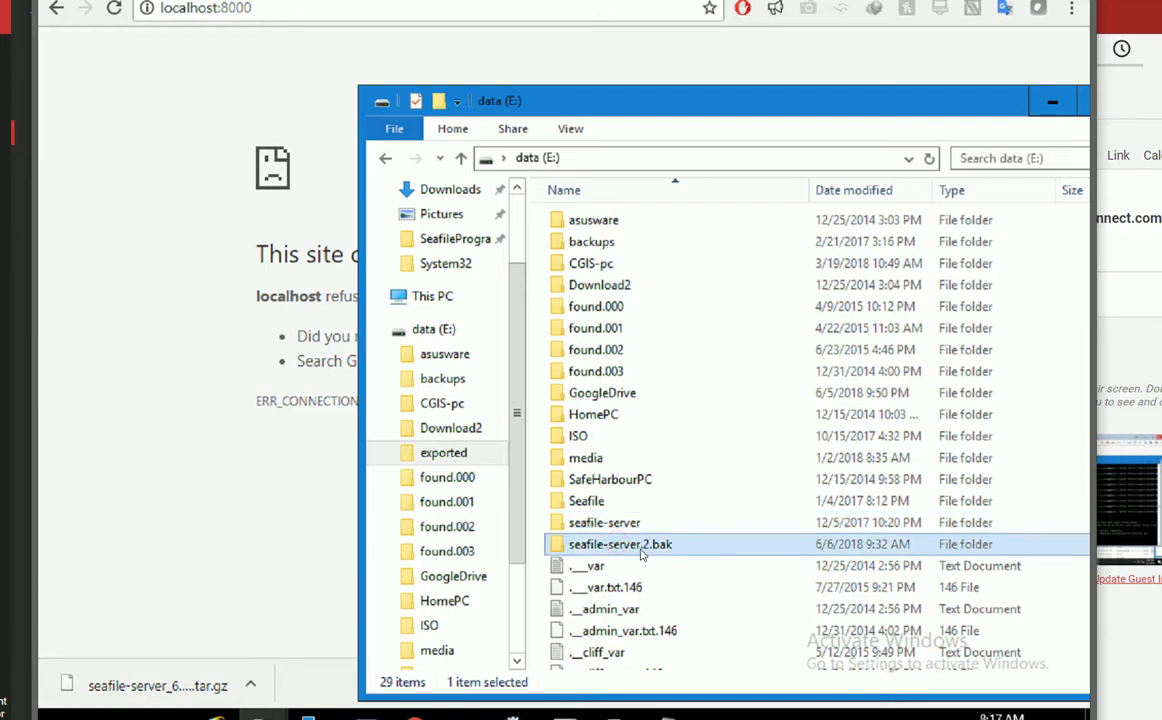
{"action": "left_click", "coordinate": [590, 161]}
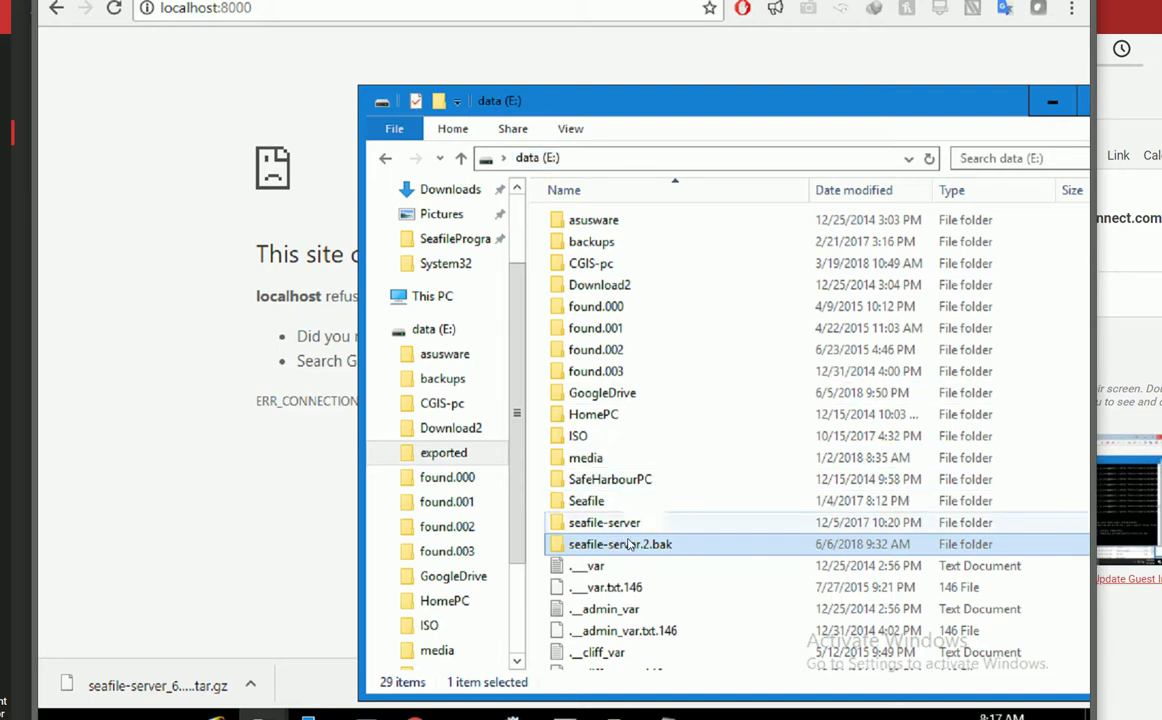
{"action": "left_click", "coordinate": [519, 243]}
{"action": "mouse_move", "coordinate": [519, 243]}
{"action": "left_mouse_down"}
{"action": "mouse_move", "coordinate": [519, 403]}
{"action": "mouse_move", "coordinate": [512, 240]}
{"action": "left_mouse_up"}
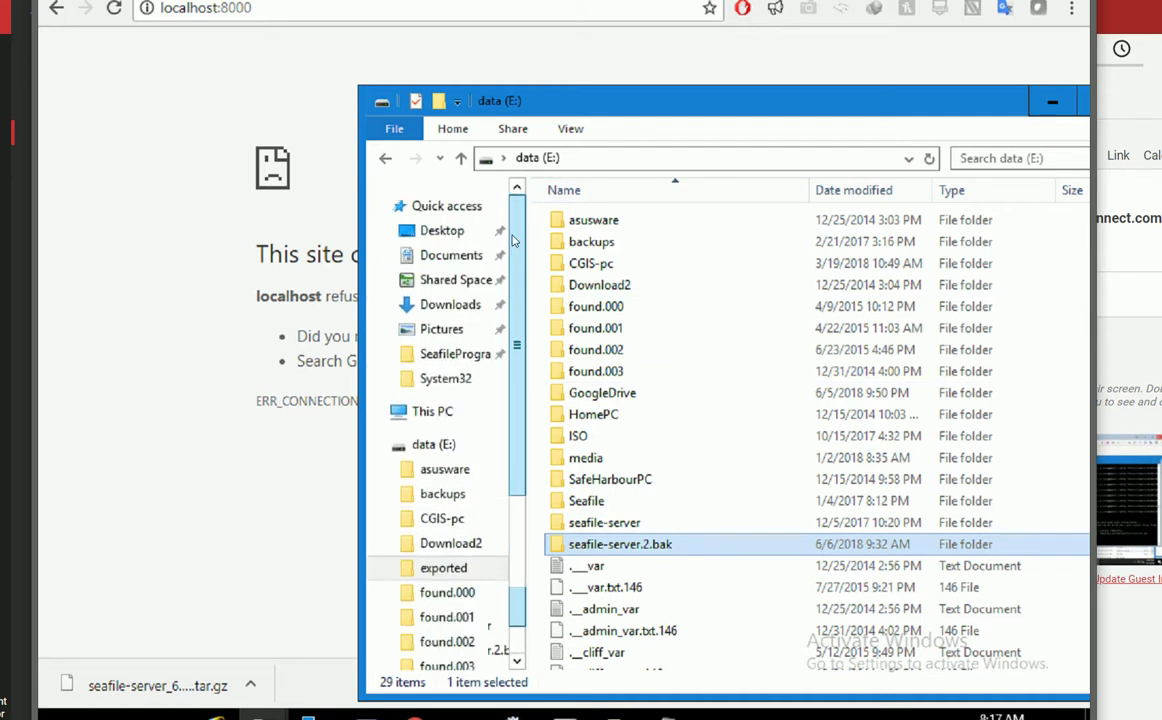
Open C:\SeafileProgram\seafile-server-6.0.7 from This PC and select the run batch file.
{"action": "left_click", "coordinate": [440, 412]}
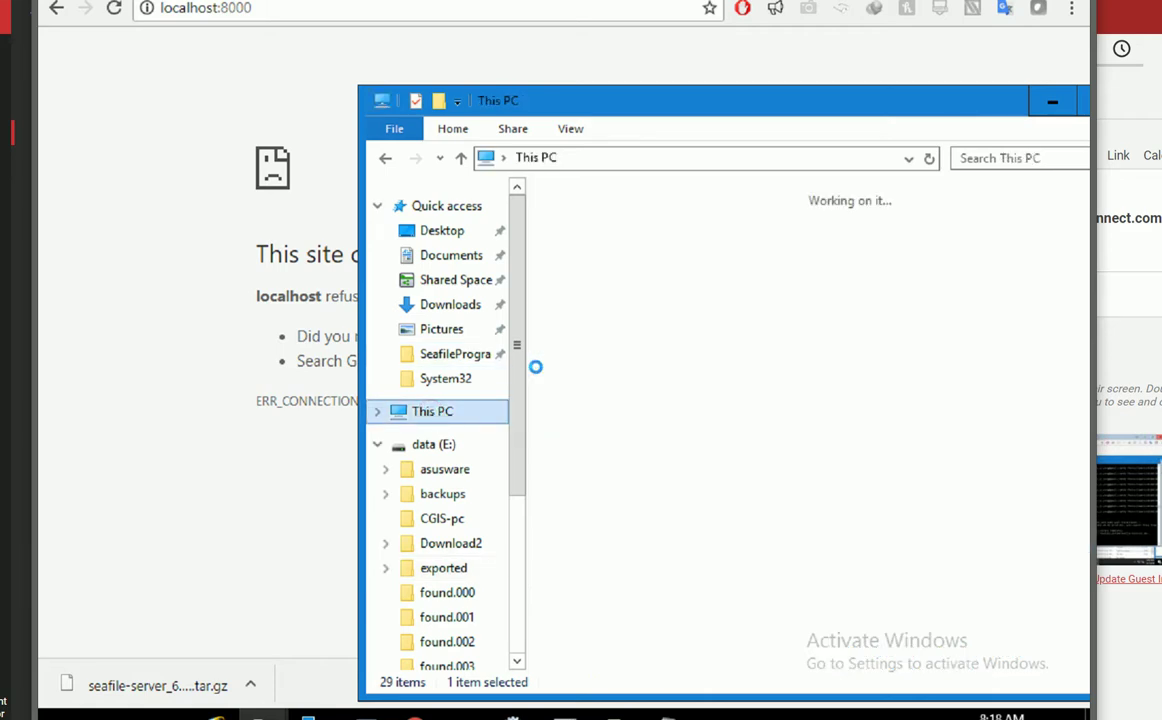
{"action": "left_click", "coordinate": [870, 444]}
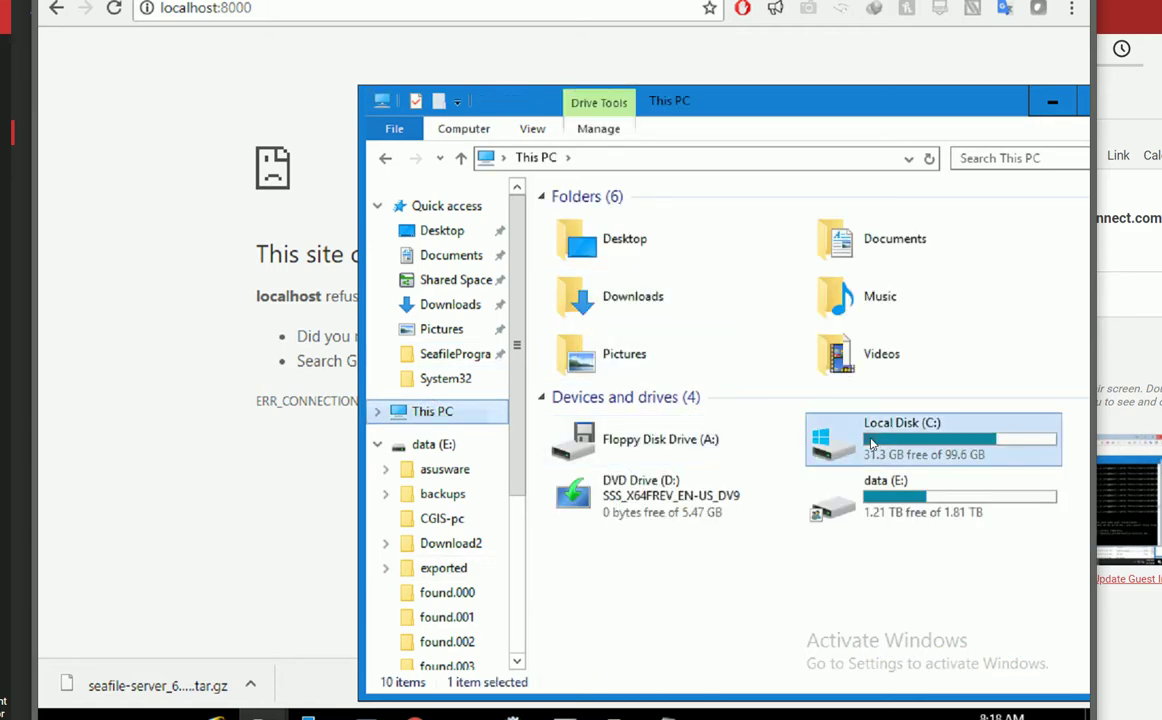
{"action": "double_click", "coordinate": [870, 444]}
{"action": "left_click", "coordinate": [618, 373]}
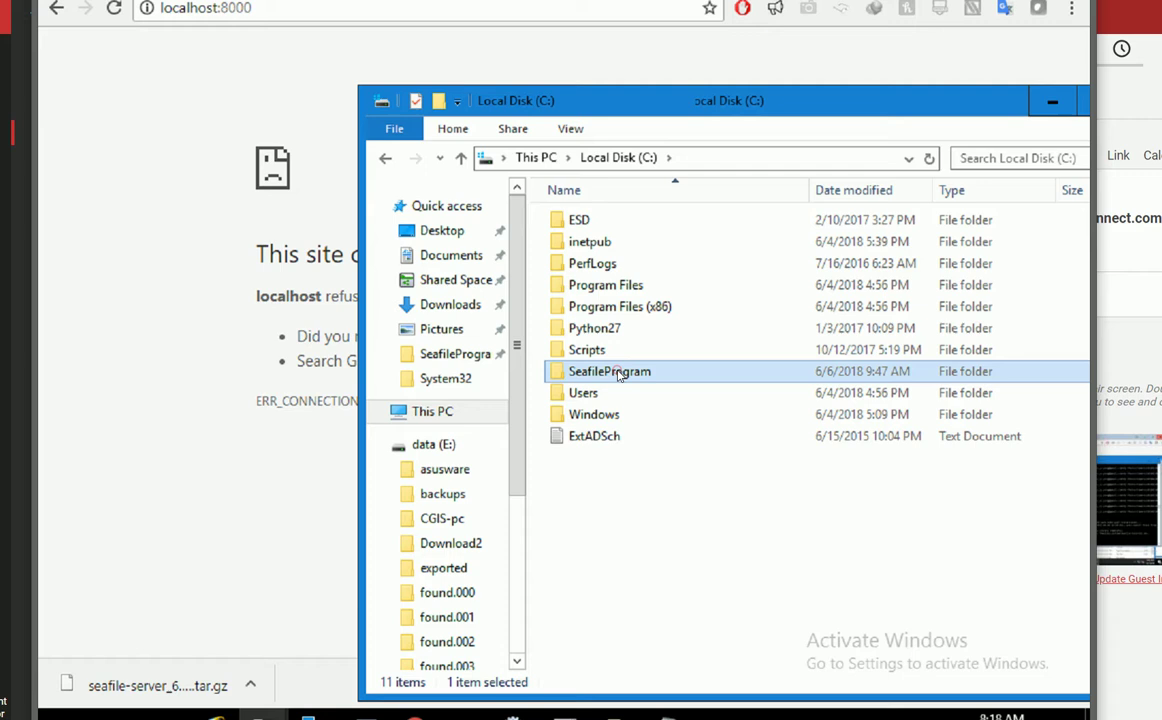
{"action": "double_click", "coordinate": [618, 373]}
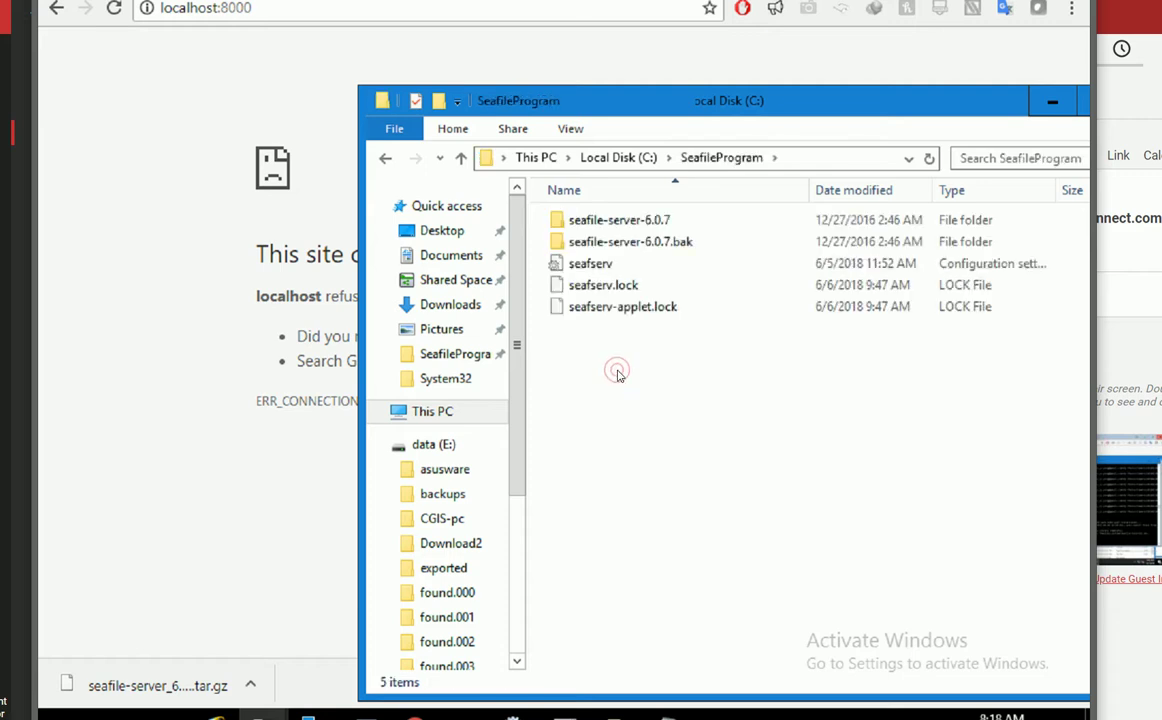
{"action": "double_click", "coordinate": [597, 226]}
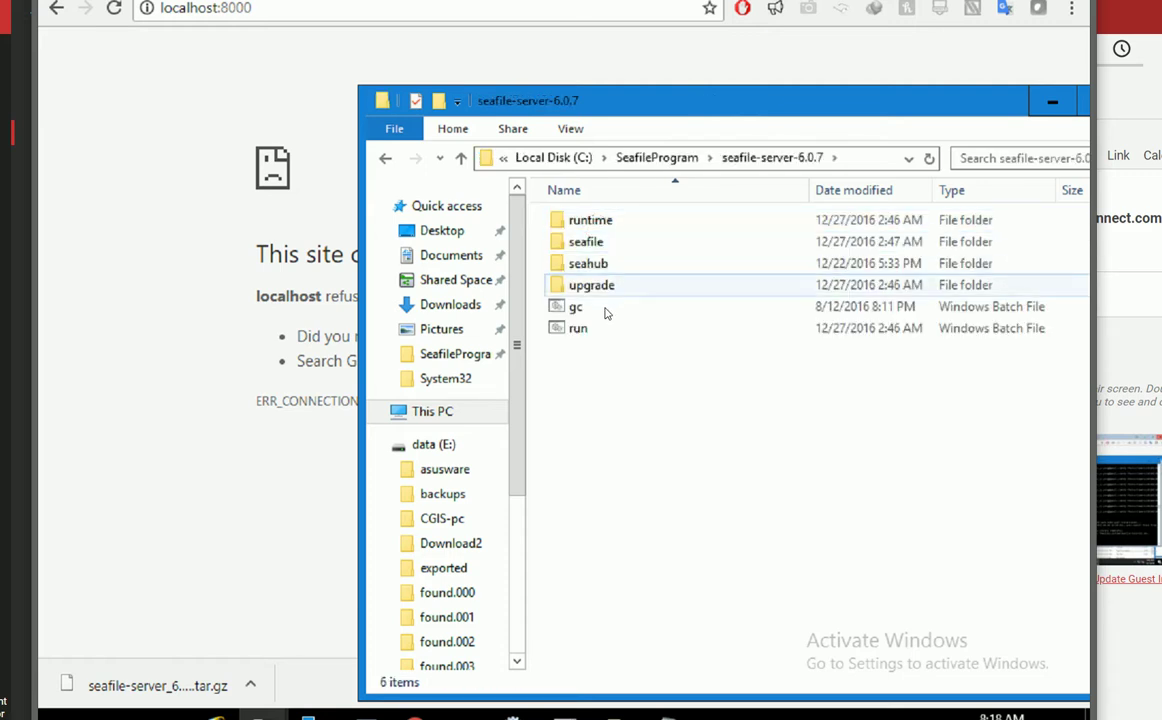
{"action": "left_click", "coordinate": [640, 334]}
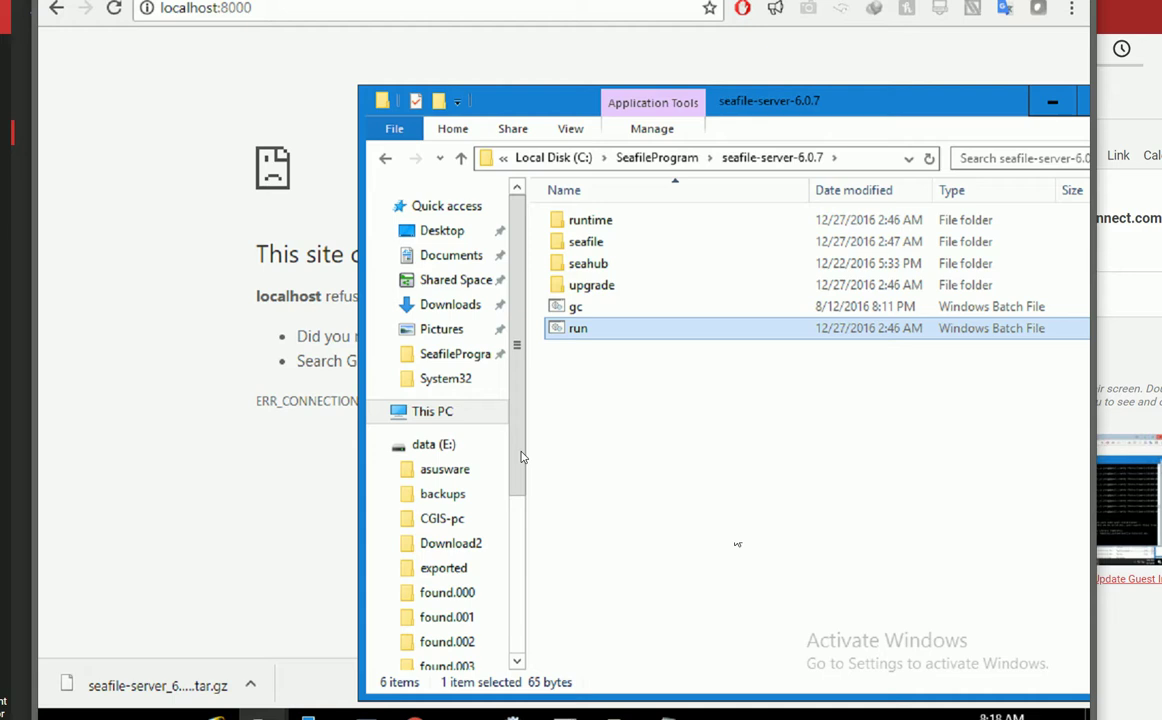
Open data (E:) and compare the seafile-server and seafile-server.2.bak folders.
{"action": "left_click", "coordinate": [433, 446]}
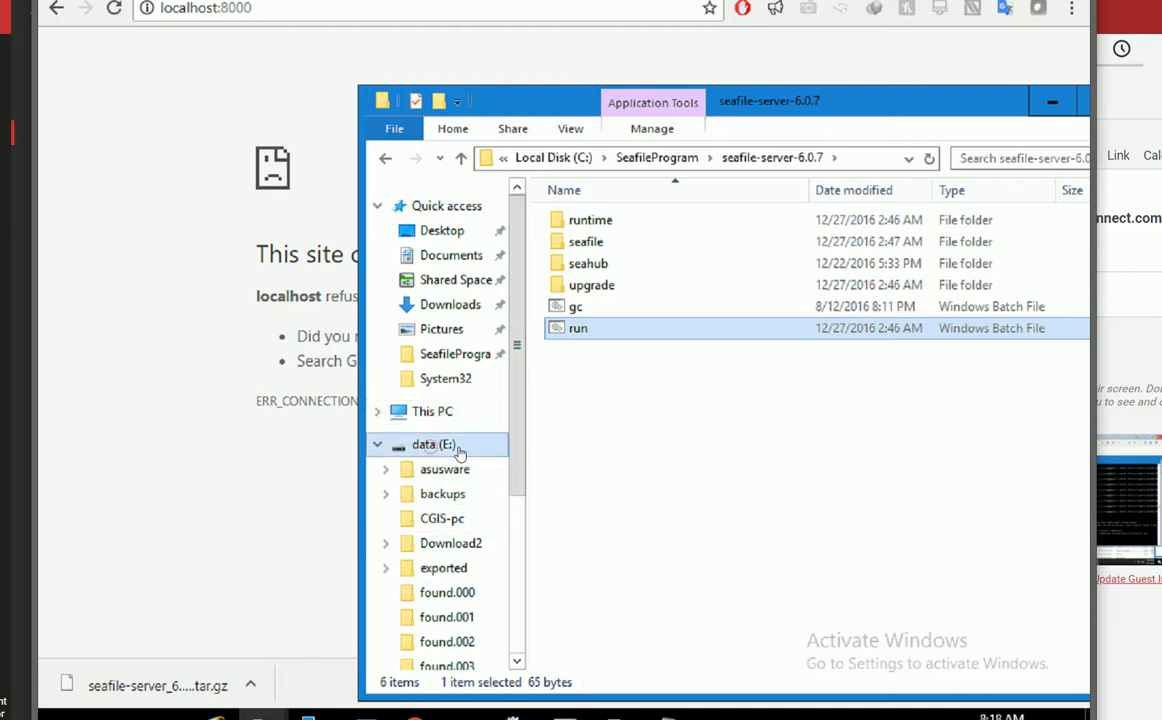
{"action": "left_click", "coordinate": [609, 552]}
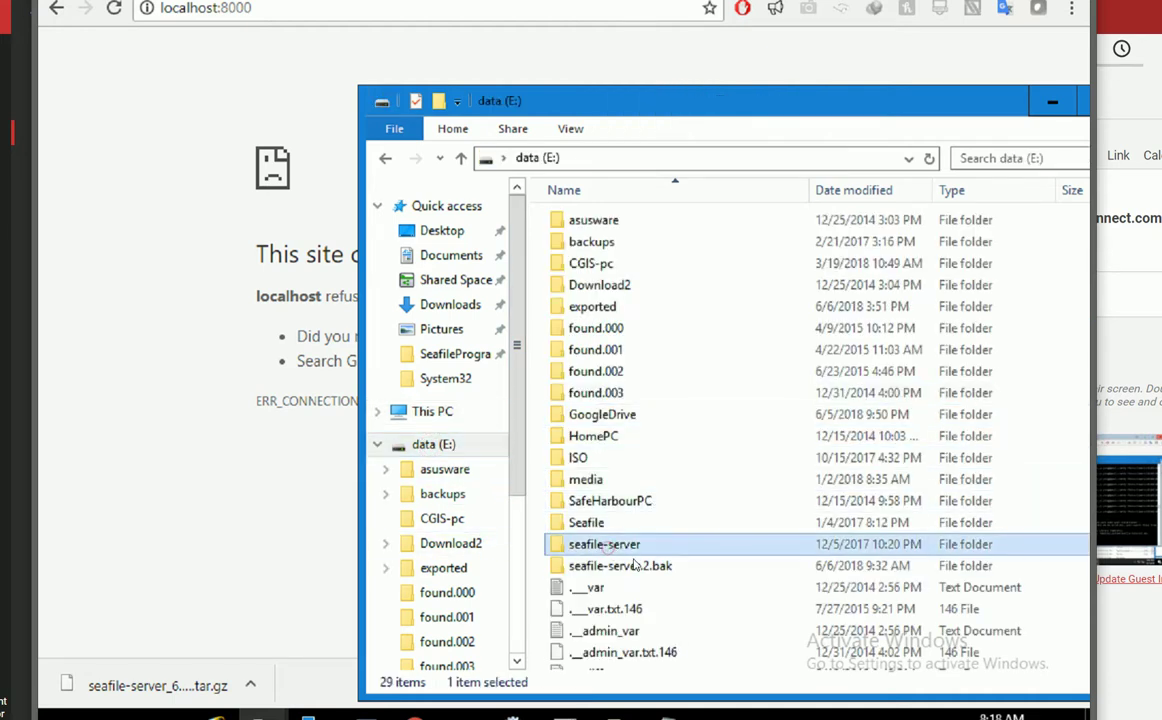
{"action": "left_click", "coordinate": [641, 568]}
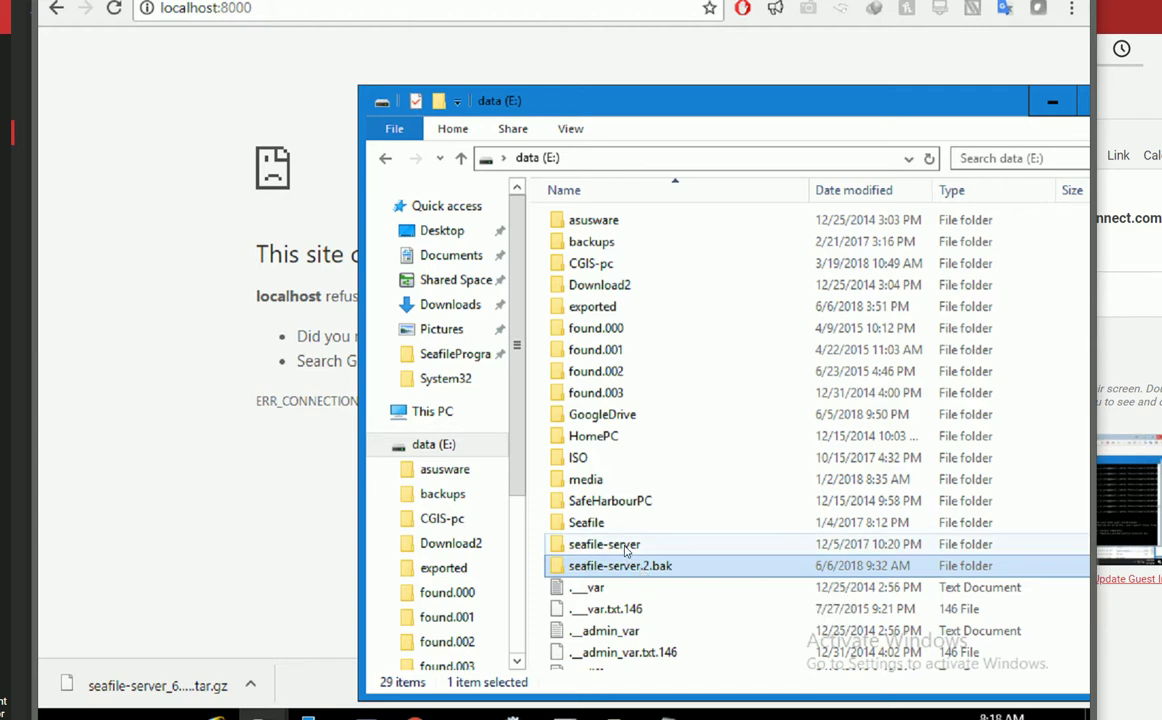
{"action": "left_click", "coordinate": [631, 552]}
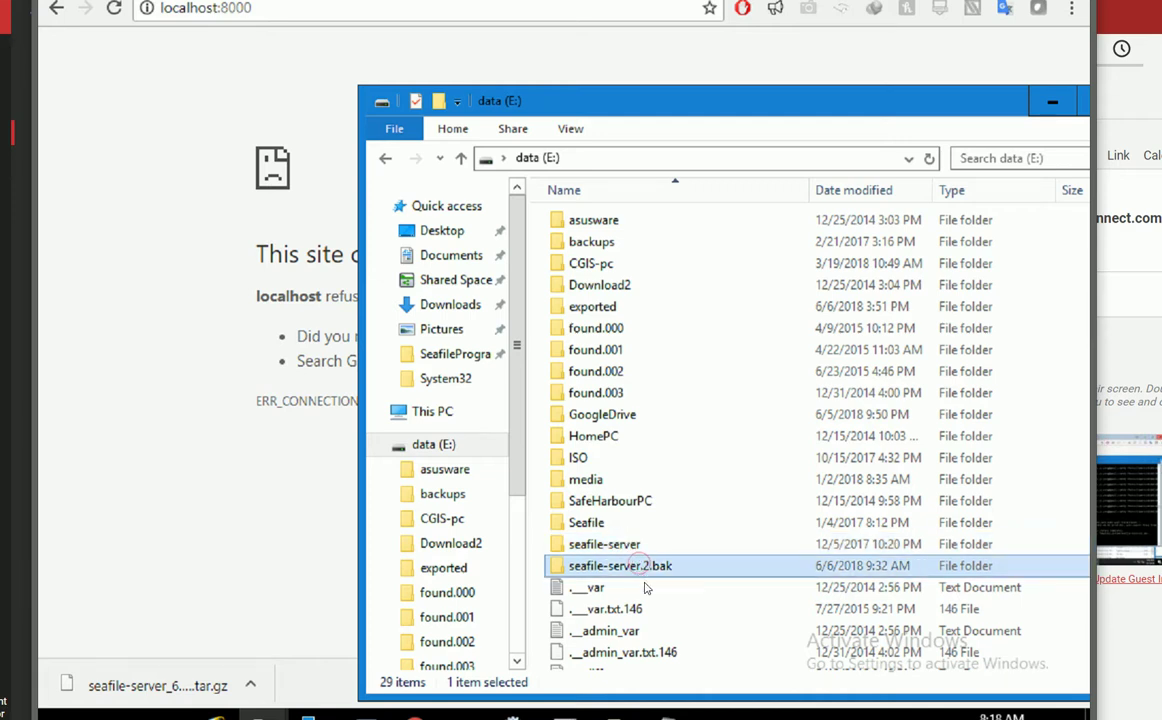
{"action": "left_click", "coordinate": [645, 567]}
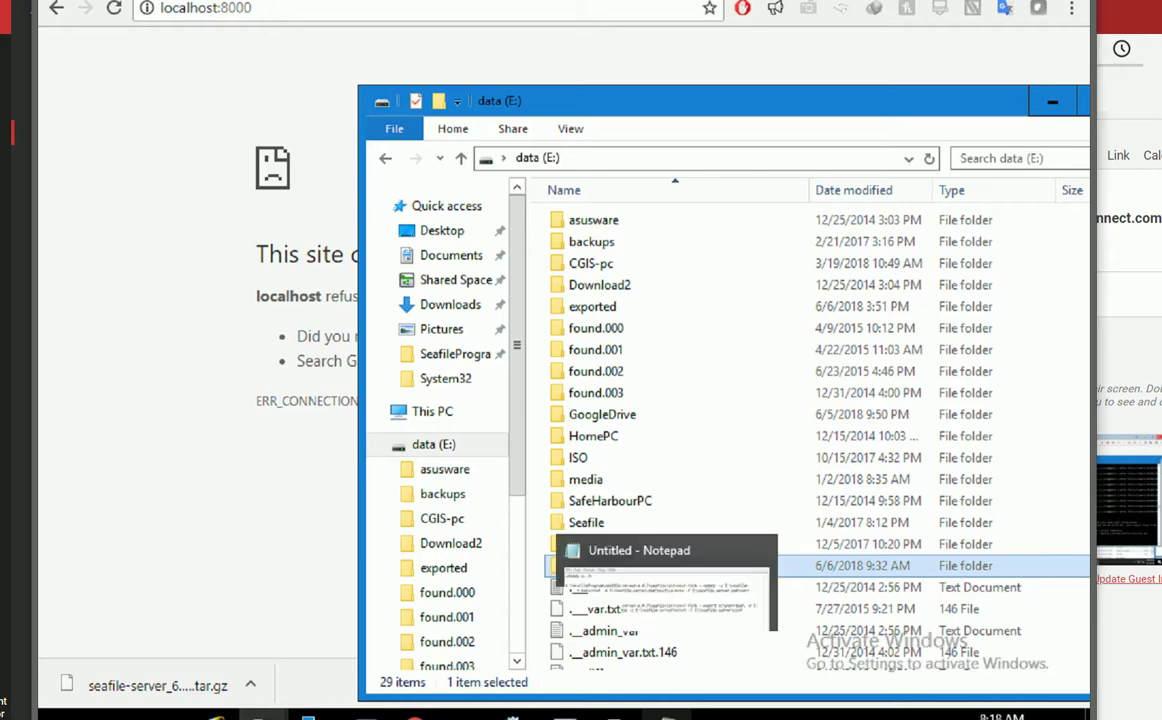
Switch to the Notepad notes and highlight the chkdsk e: /r line.
{"action": "key", "text": "alt+Tab"}
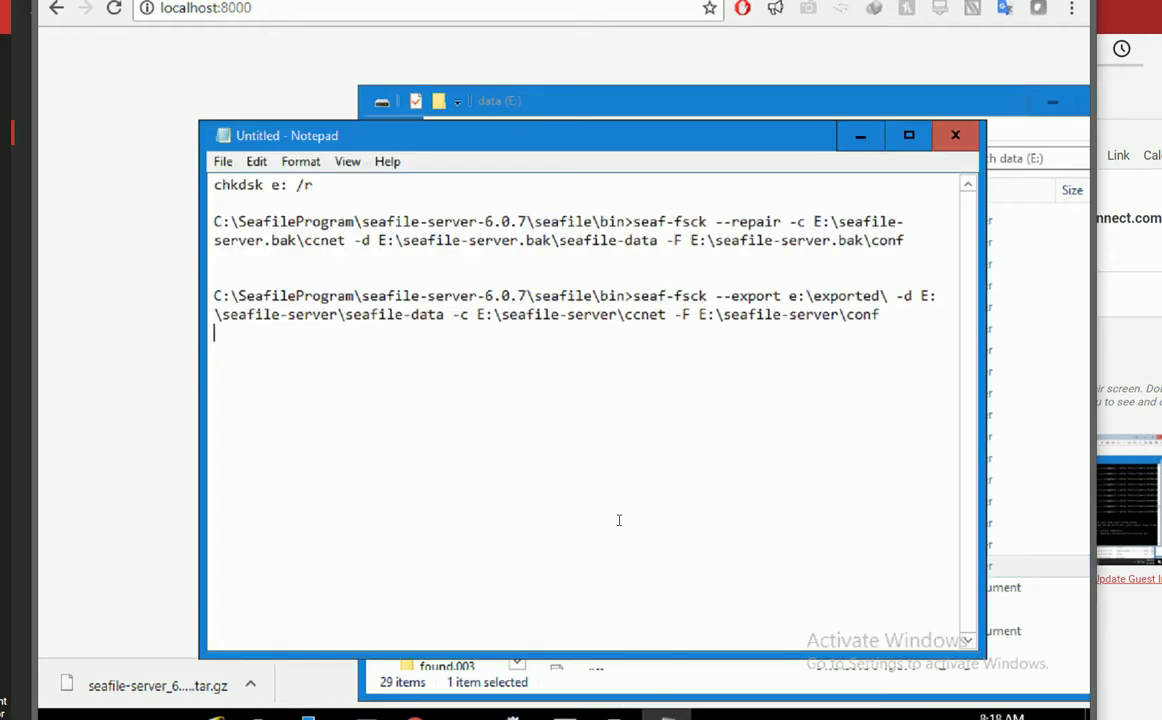
{"action": "triple_click", "coordinate": [349, 189]}
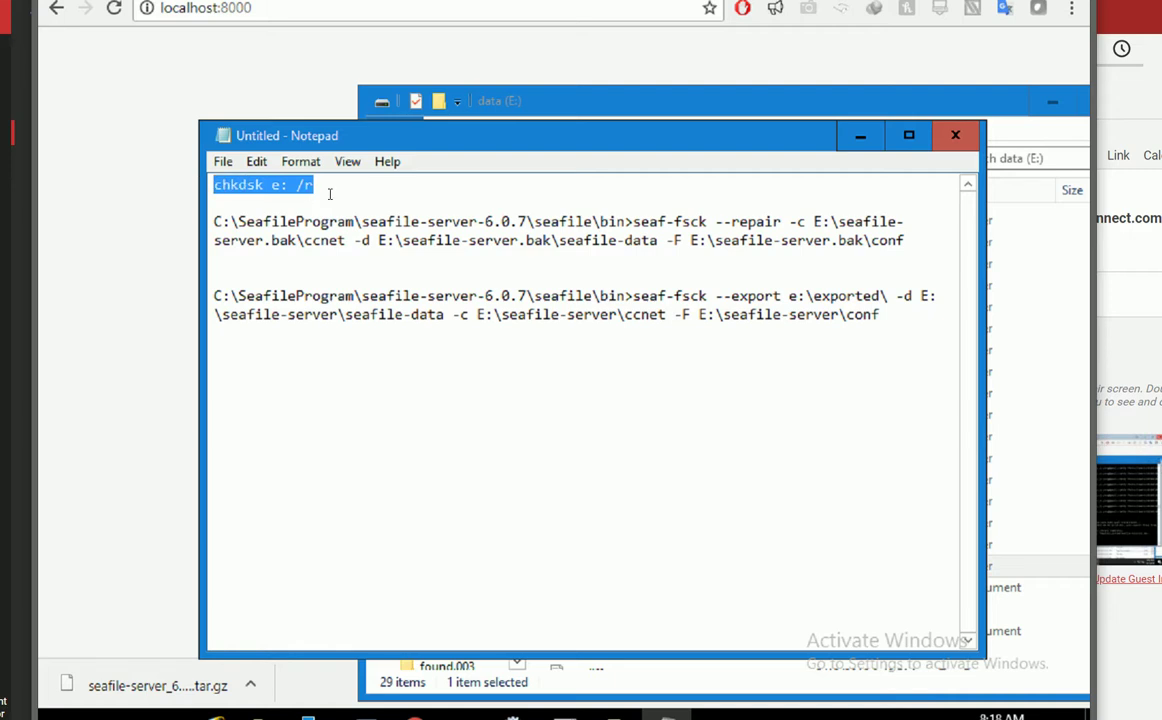
{"action": "left_click", "coordinate": [337, 188]}
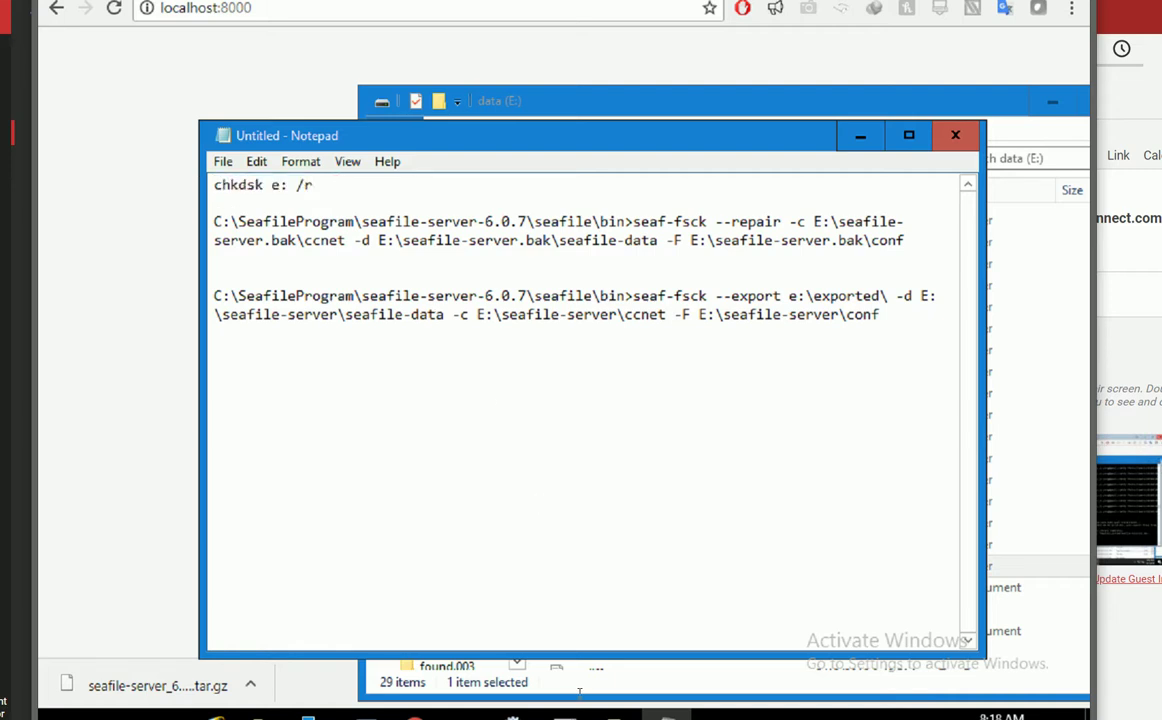
Minimize the Command Prompt and select seaf-fsck in the repair command.
{"action": "left_click", "coordinate": [565, 716]}
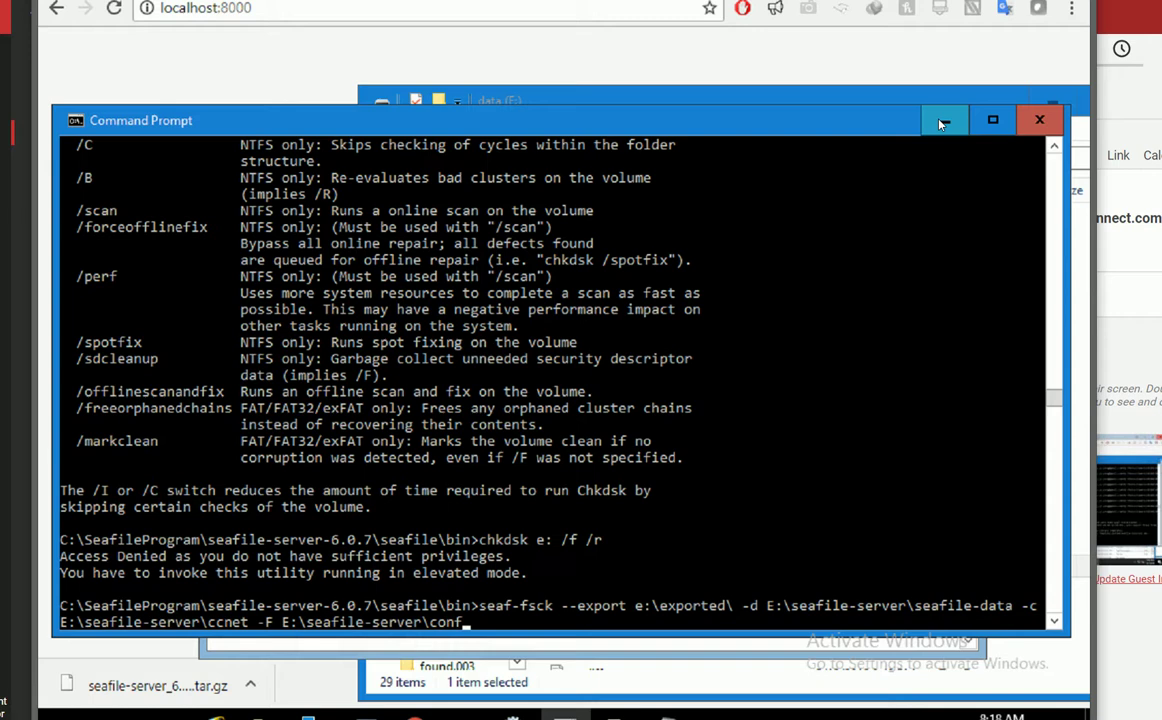
{"action": "left_click", "coordinate": [942, 123]}
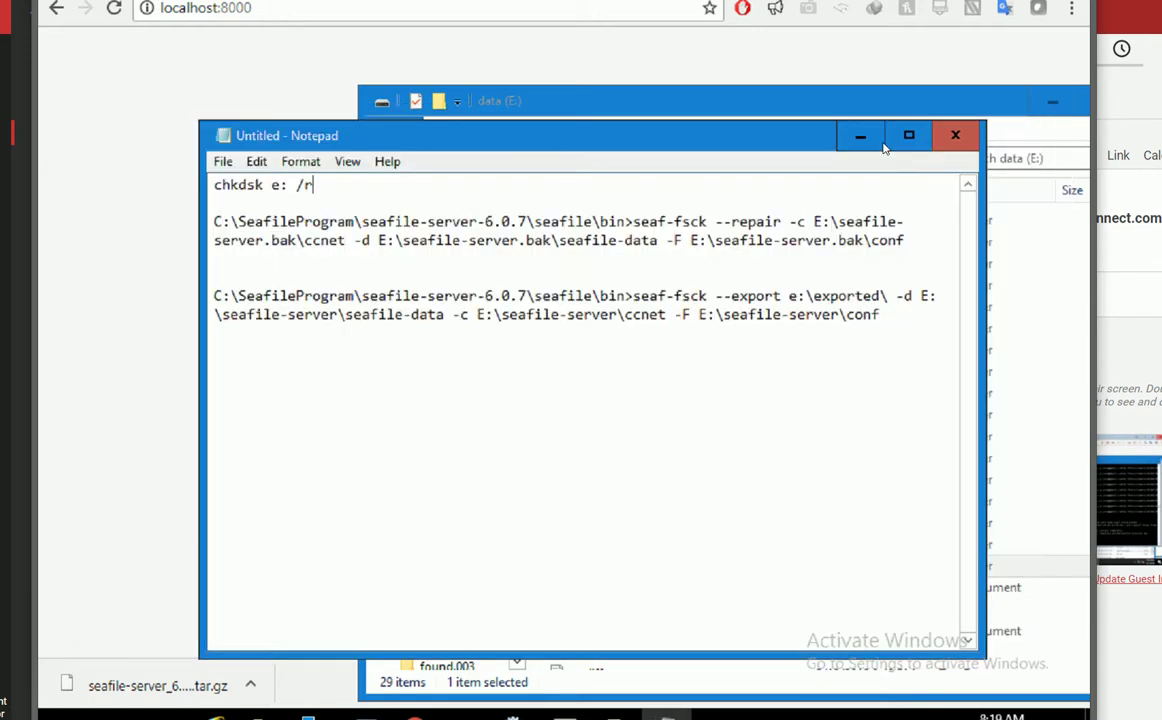
{"action": "left_click", "coordinate": [360, 243]}
{"action": "left_click_drag", "start_coordinate": [633, 222], "coordinate": [708, 222]}
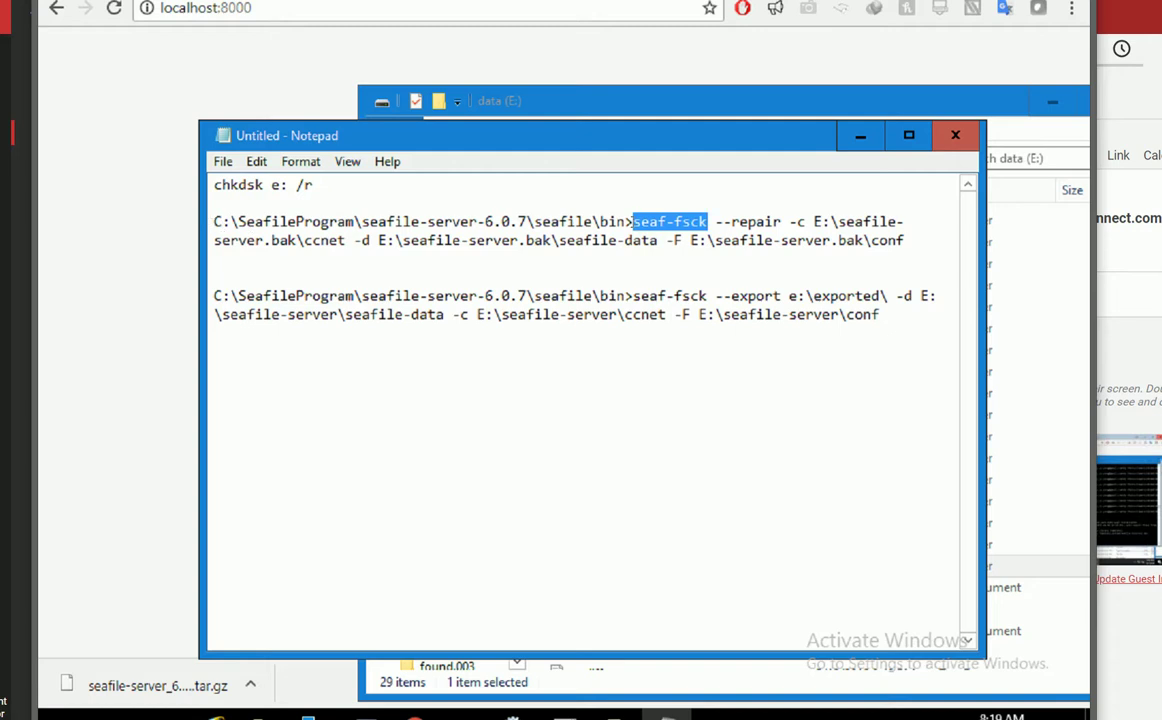
{"action": "left_click", "coordinate": [734, 222]}
{"action": "left_click_drag", "start_coordinate": [715, 222], "coordinate": [783, 222]}
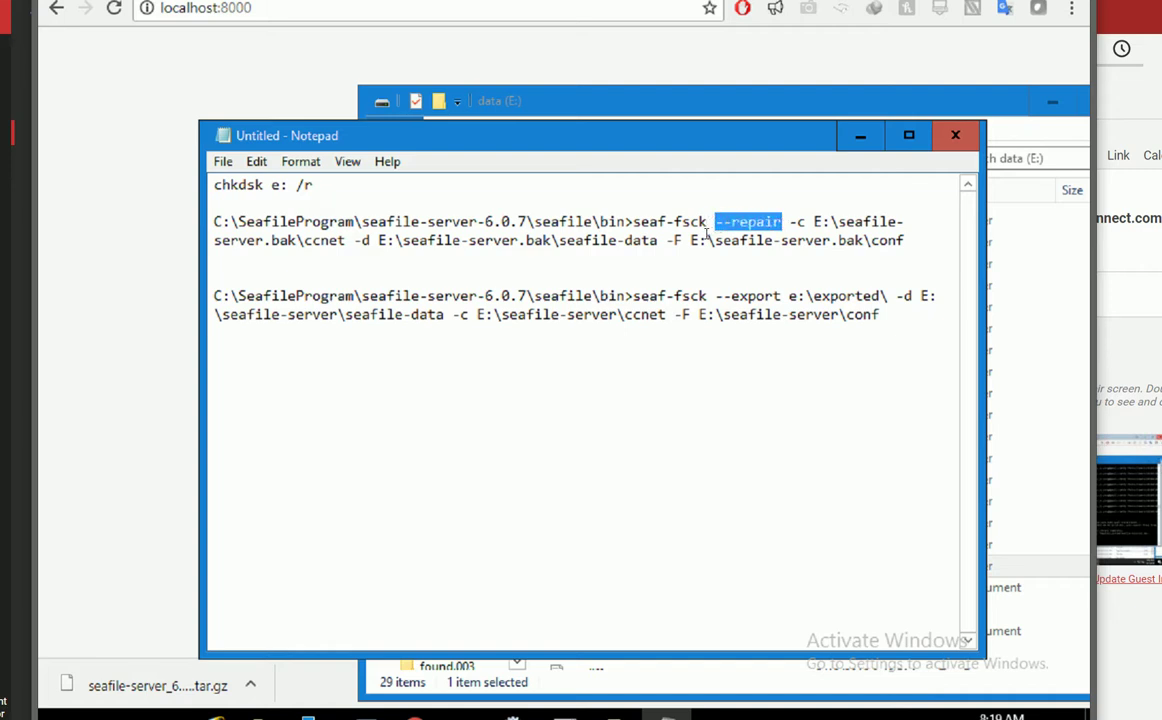
{"action": "left_click", "coordinate": [734, 222]}
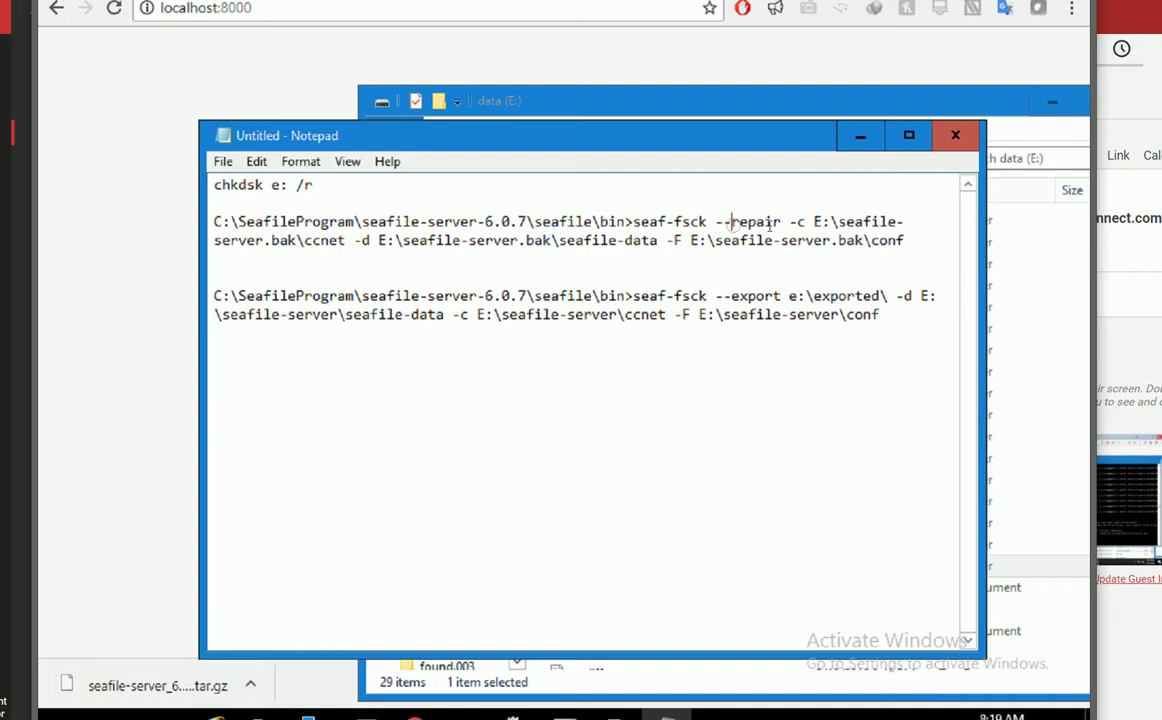
{"action": "mouse_move", "coordinate": [796, 222]}
{"action": "left_mouse_down"}
{"action": "mouse_move", "coordinate": [824, 238]}
{"action": "mouse_move", "coordinate": [812, 222]}
{"action": "left_mouse_up"}
{"action": "left_click", "coordinate": [800, 222]}
{"action": "left_click_drag", "start_coordinate": [361, 240], "coordinate": [371, 240]}
{"action": "left_click_drag", "start_coordinate": [673, 240], "coordinate": [682, 240]}
{"action": "left_click", "coordinate": [680, 247]}
Highlight seaf-fsck, --export and e:\exported\ in the export command, then return to data (E:).
{"action": "left_click", "coordinate": [882, 330]}
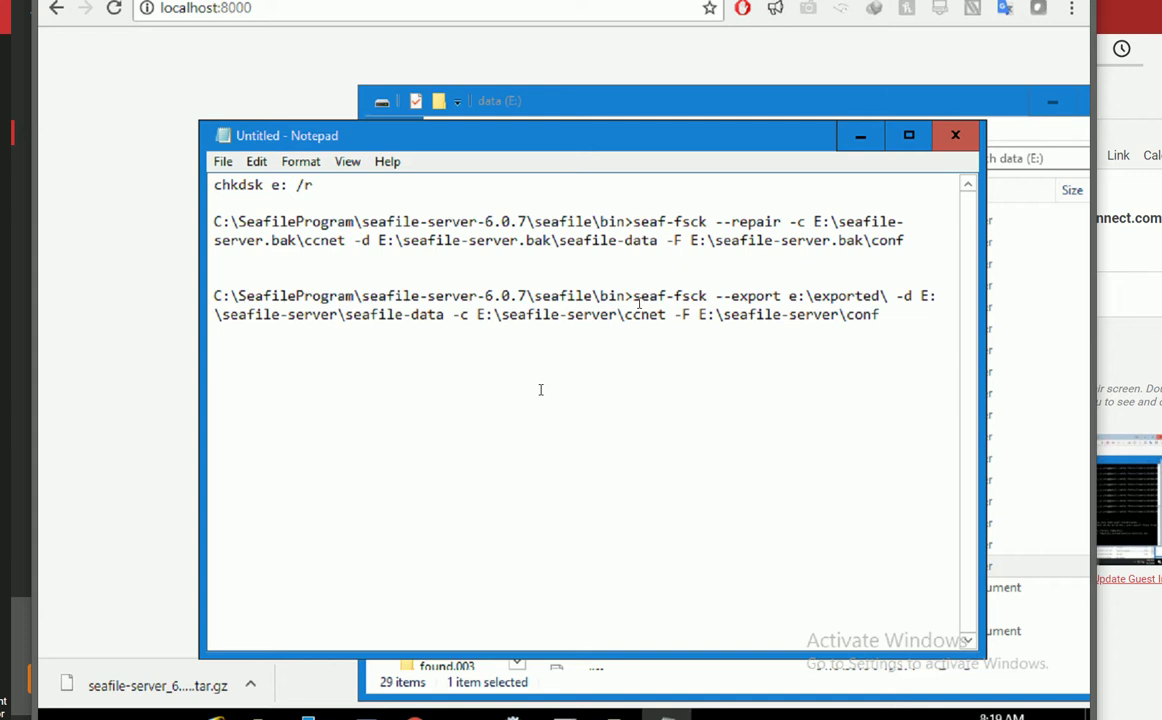
{"action": "left_click_drag", "start_coordinate": [634, 296], "coordinate": [707, 296]}
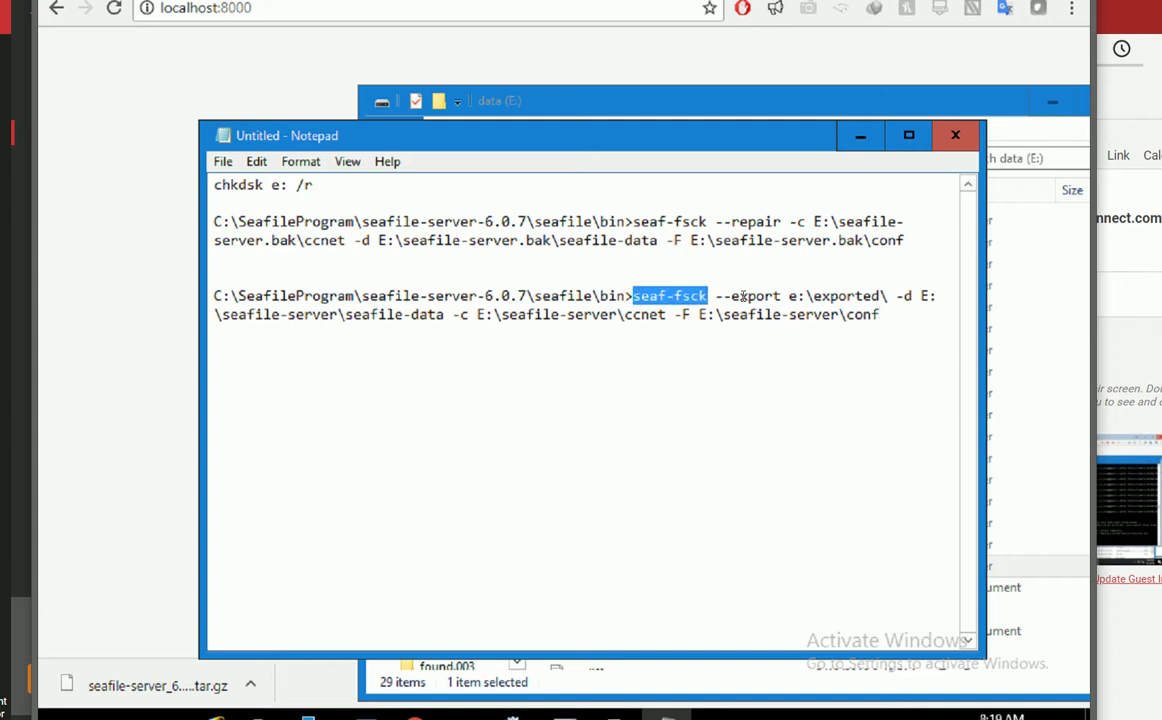
{"action": "double_click", "coordinate": [746, 296]}
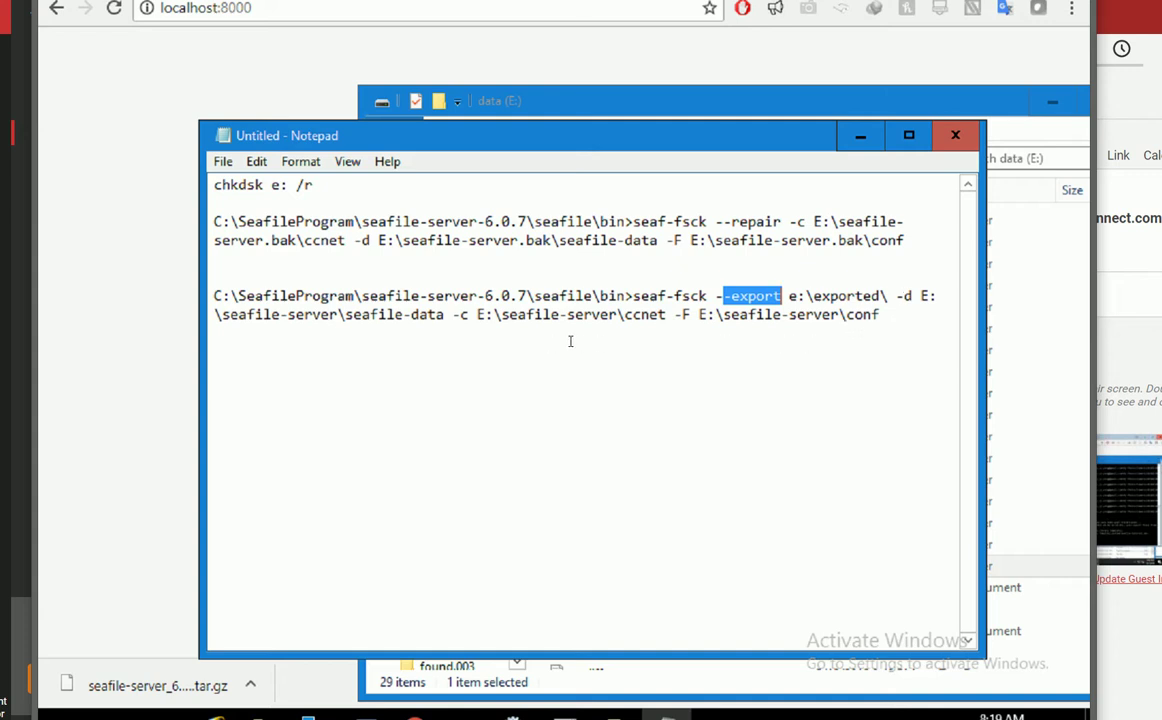
{"action": "key", "text": "Right"}
{"action": "key", "text": "Right"}
{"action": "key", "text": "shift+Right"}
{"action": "key", "text": "shift+Right"}
{"action": "key", "text": "shift+Right"}
{"action": "key", "text": "shift+Right"}
{"action": "key", "text": "shift+Right"}
{"action": "key", "text": "shift+Right"}
{"action": "key", "text": "shift+Right"}
{"action": "key", "text": "shift+Right"}
{"action": "key", "text": "shift+Right"}
{"action": "key", "text": "shift+Right"}
{"action": "key", "text": "shift+Right"}
{"action": "key", "text": "shift+Right"}
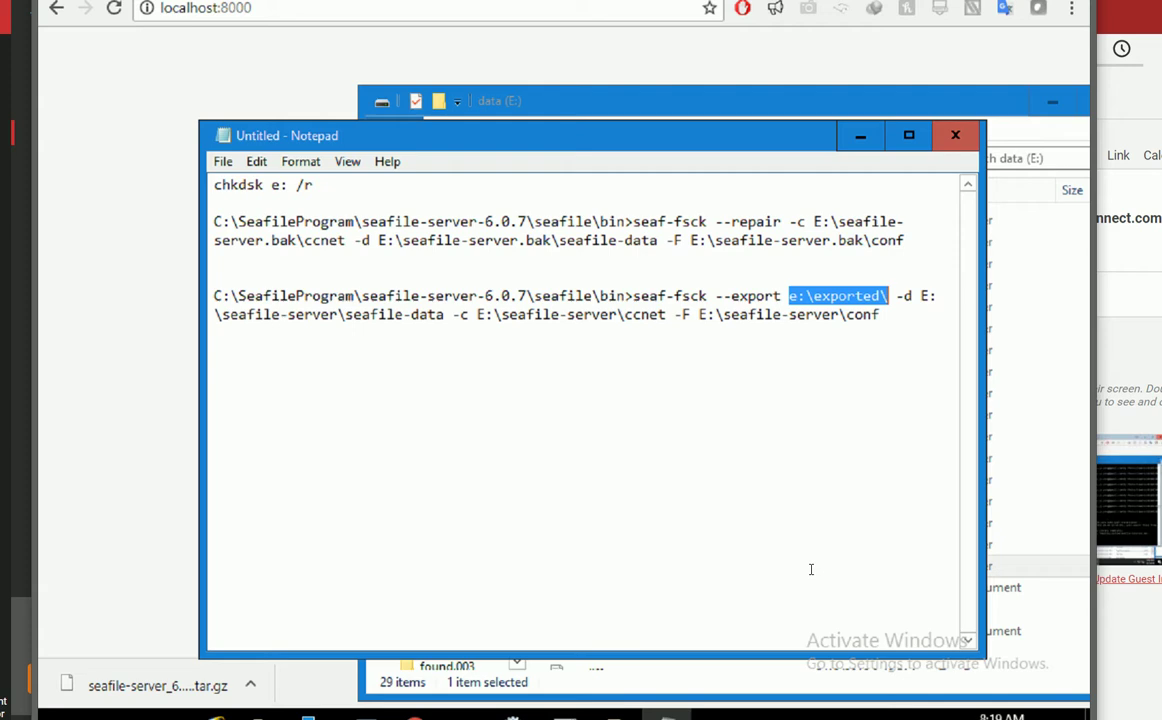
{"action": "left_click", "coordinate": [735, 693]}
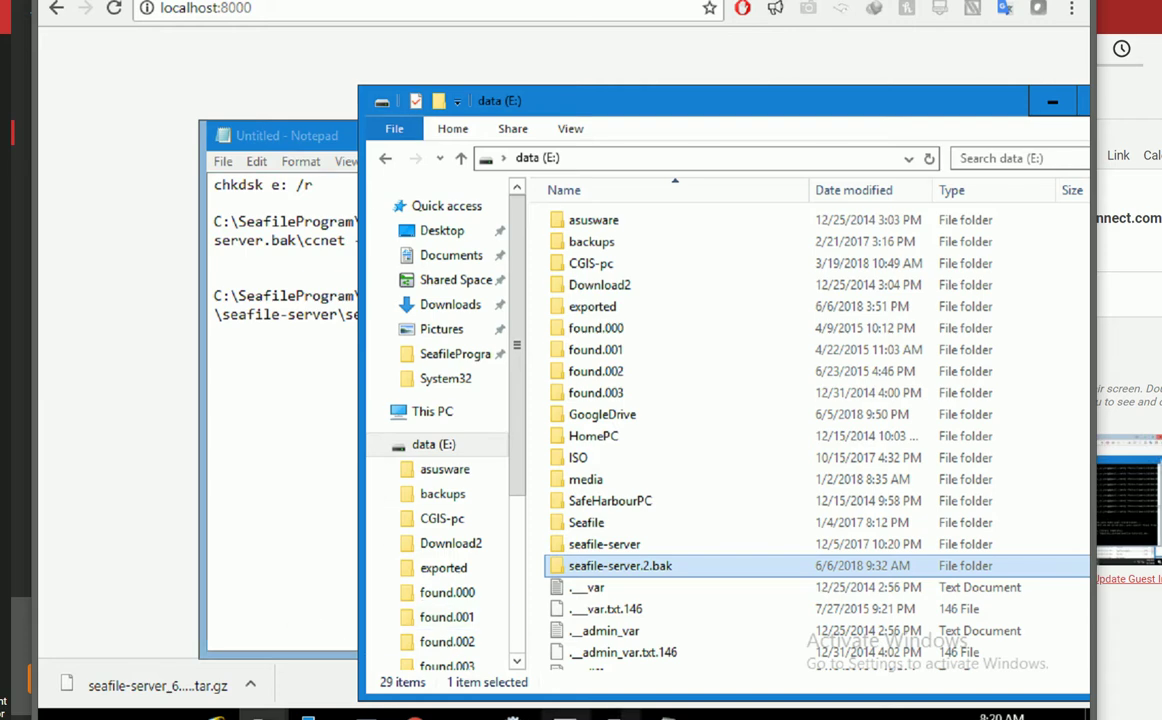
Bring the Command Prompt forward and scroll its console looking for the export log.
{"action": "left_click", "coordinate": [565, 712]}
{"action": "left_click", "coordinate": [565, 712]}
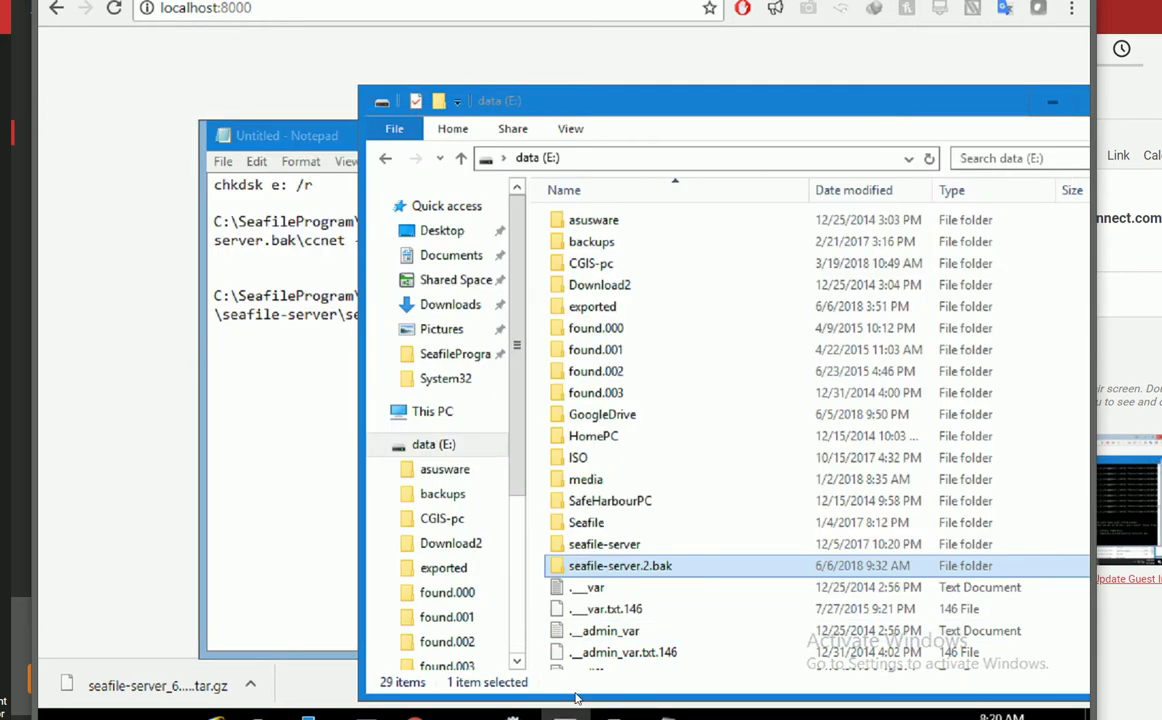
{"action": "mouse_move", "coordinate": [565, 712]}
{"action": "left_click", "coordinate": [575, 690]}
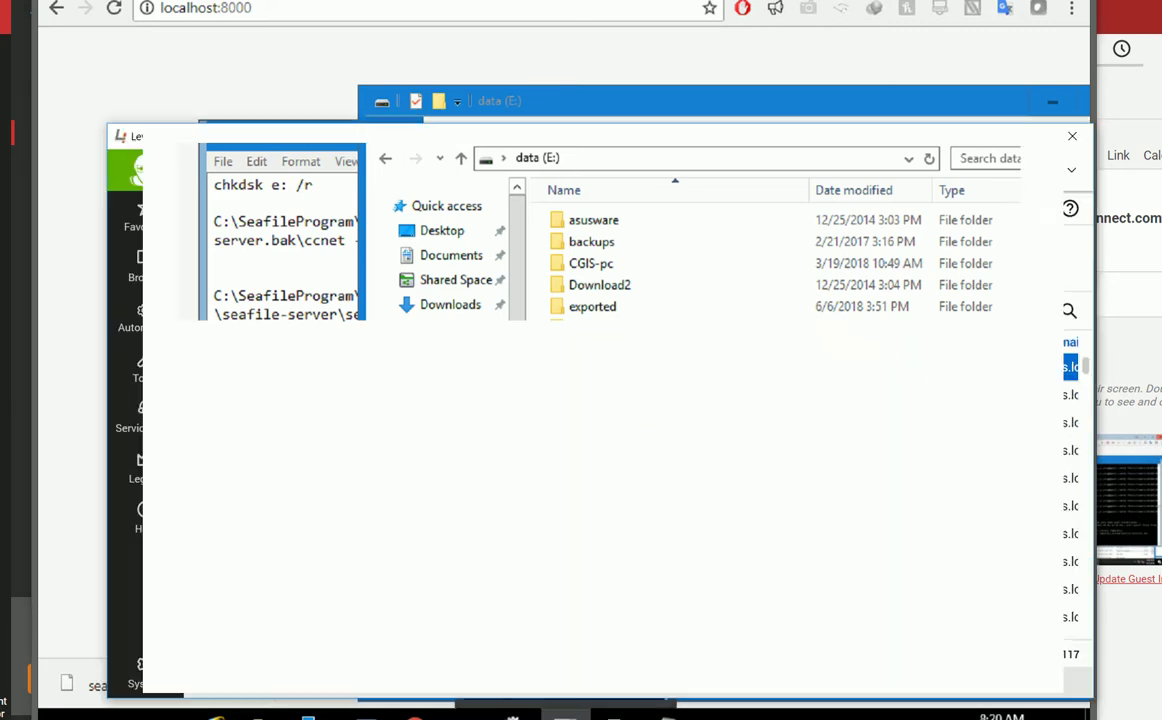
{"action": "left_click", "coordinate": [575, 712]}
{"action": "left_click", "coordinate": [914, 379]}
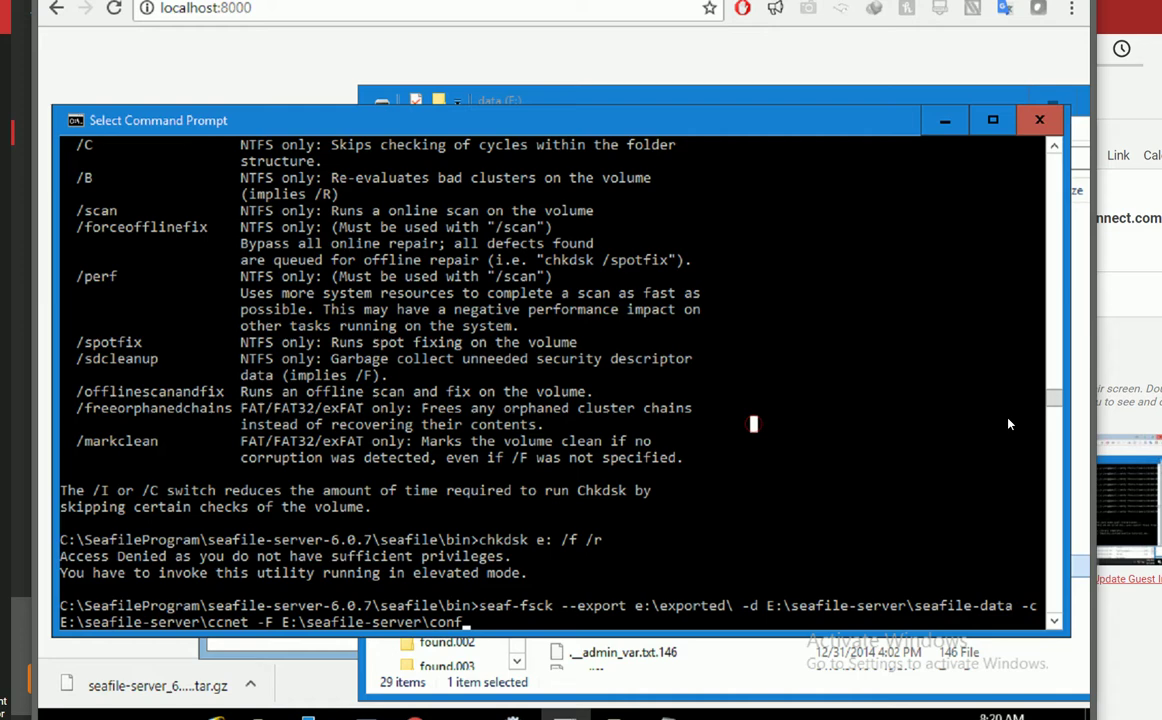
{"action": "scroll", "coordinate": [1060, 300], "scroll_direction": "up", "scroll_amount": 15}
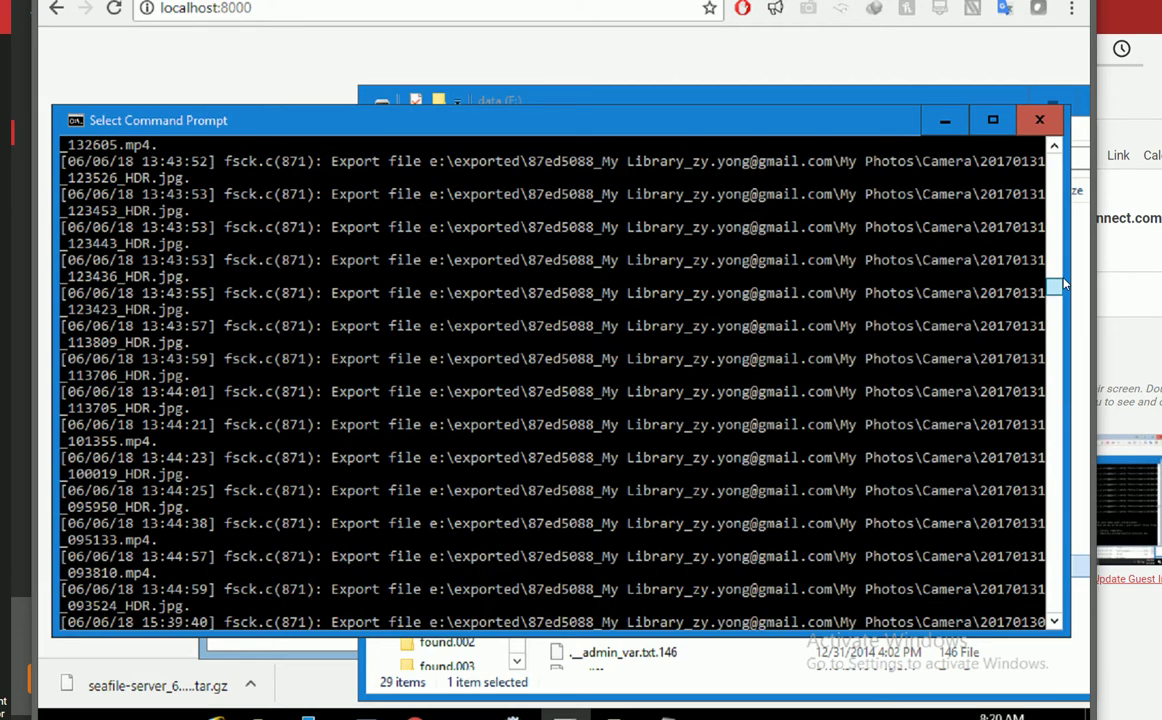
{"action": "scroll", "coordinate": [1051, 405], "scroll_direction": "down", "scroll_amount": 10}
{"action": "scroll", "coordinate": [1051, 405], "scroll_direction": "down", "scroll_amount": 10}
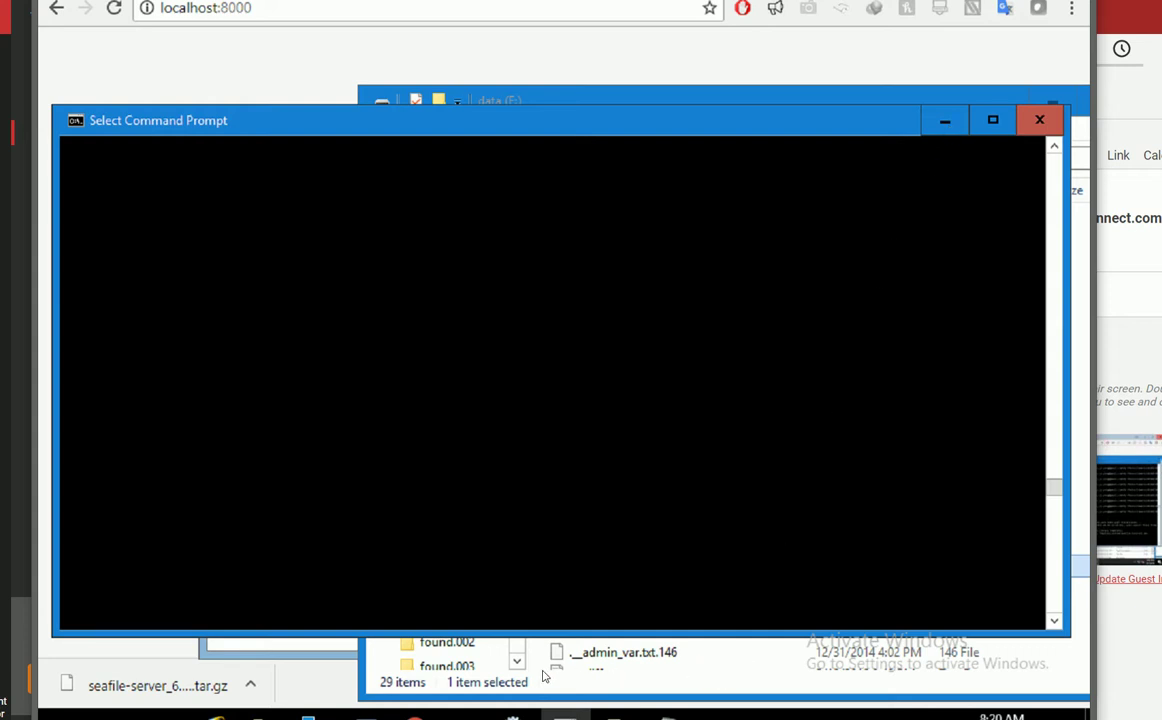
Put the data (E:) File Explorer listing in front of the Command Prompt.
{"action": "left_click", "coordinate": [664, 101]}
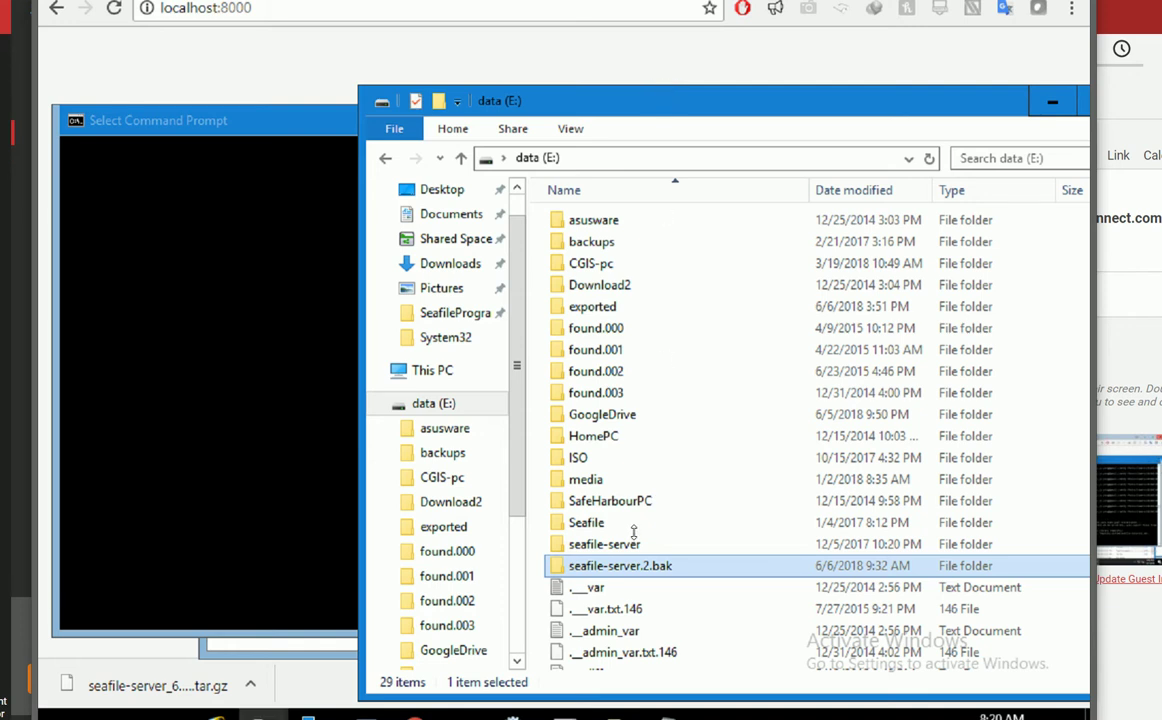